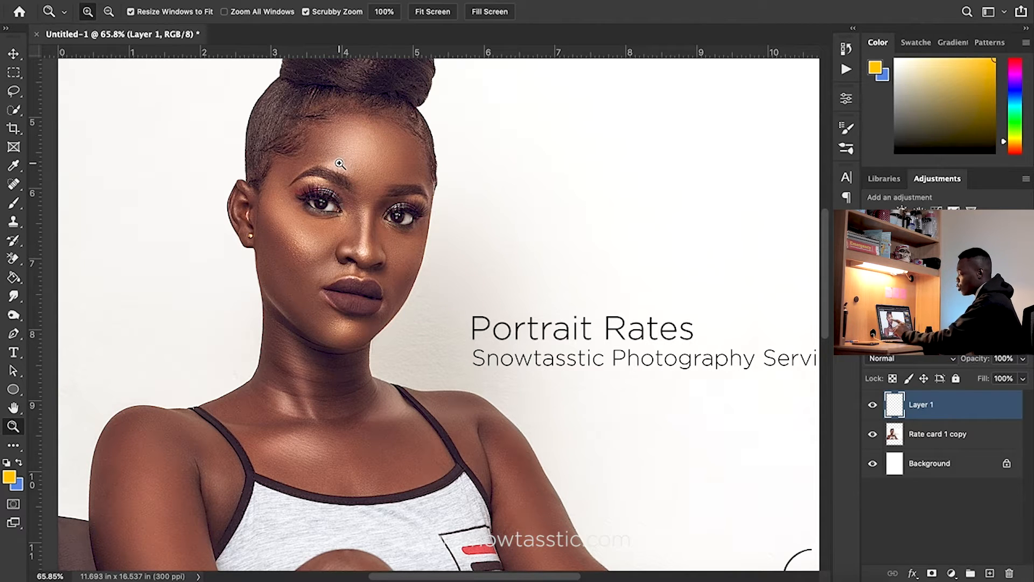
Zoom in and pan around the model's face to inspect the skin for blemishes
{"action": "left_click_drag", "start_coordinate": [340, 163], "coordinate": [683, 212]}
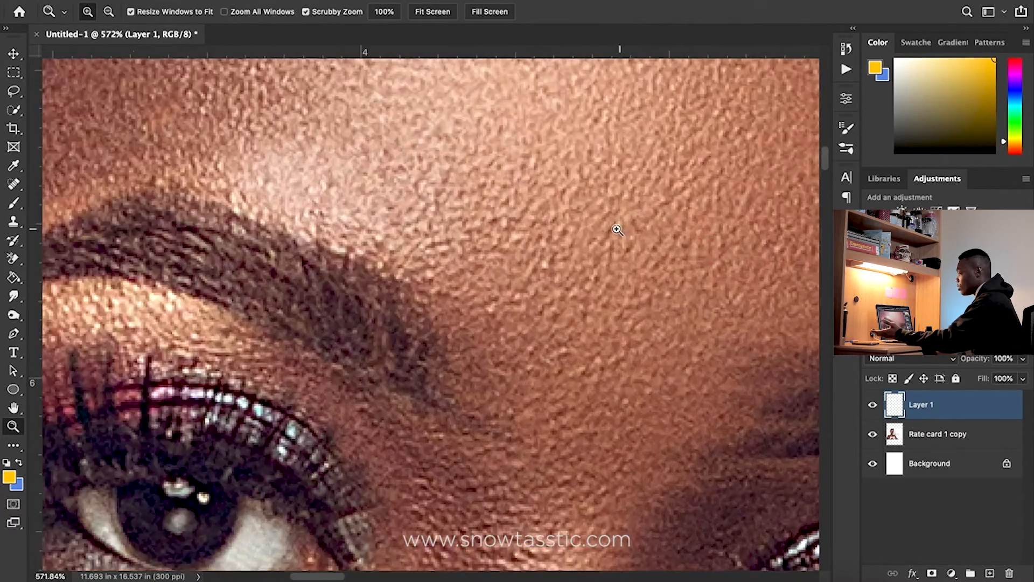
{"action": "left_click_drag", "start_coordinate": [619, 229], "coordinate": [630, 249]}
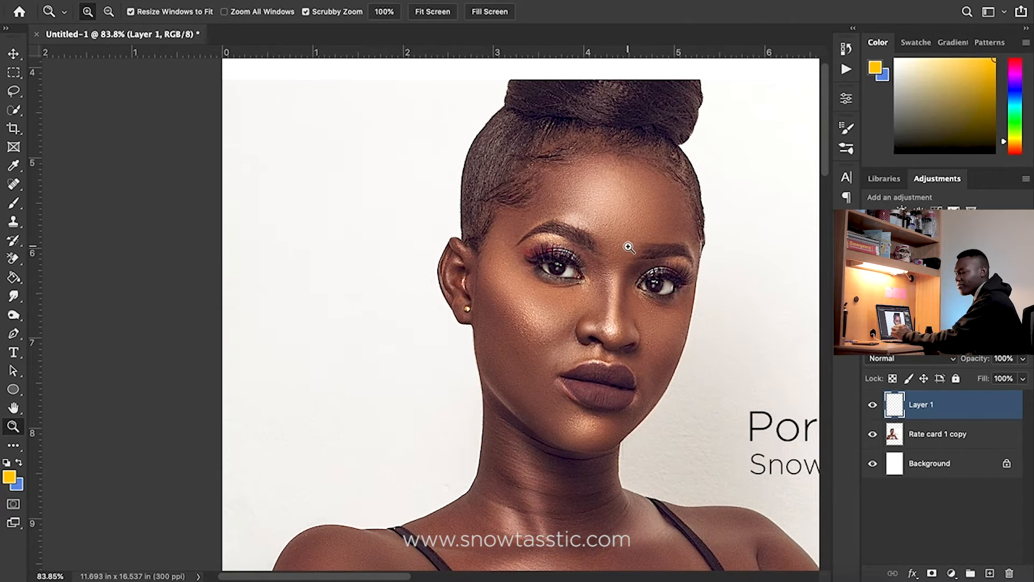
{"action": "left_click_drag", "start_coordinate": [626, 287], "coordinate": [429, 243]}
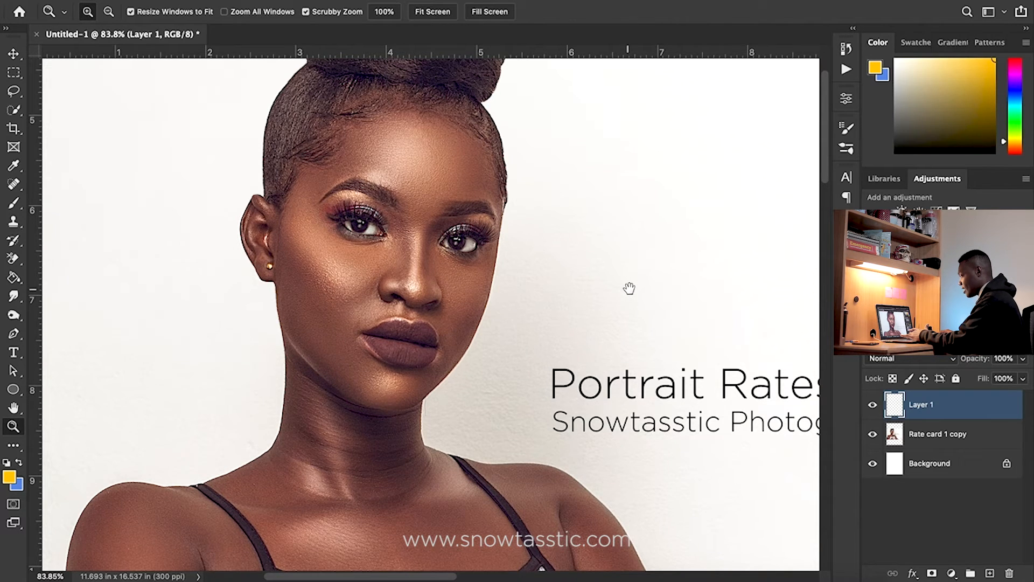
{"action": "left_click_drag", "start_coordinate": [628, 289], "coordinate": [606, 239]}
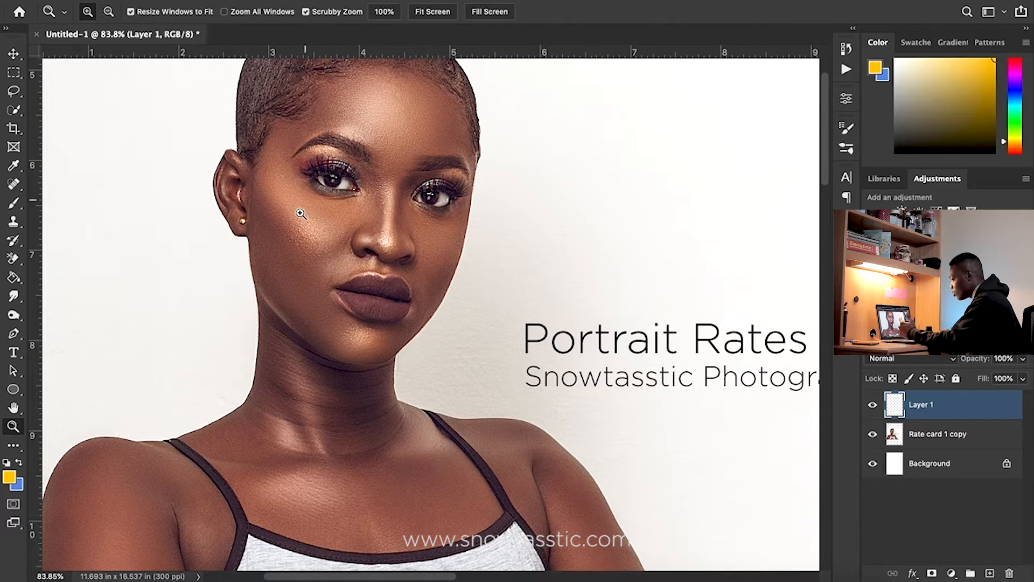
{"action": "left_click_drag", "start_coordinate": [356, 87], "coordinate": [508, 205]}
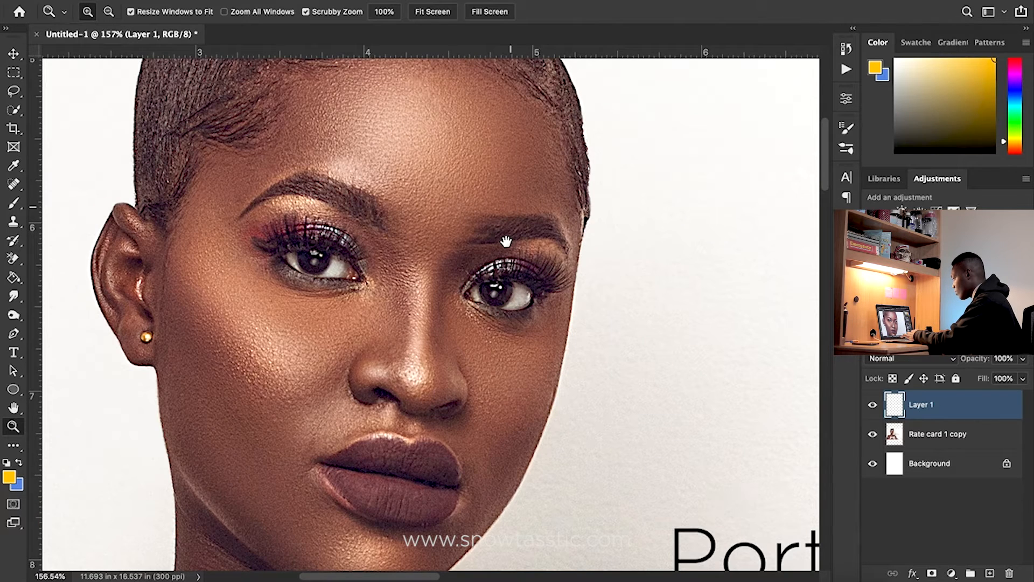
{"action": "left_click_drag", "start_coordinate": [507, 241], "coordinate": [493, 311]}
Delete the empty Layer 1 so the Rate card 1 copy layer is active
{"action": "left_click", "coordinate": [897, 433]}
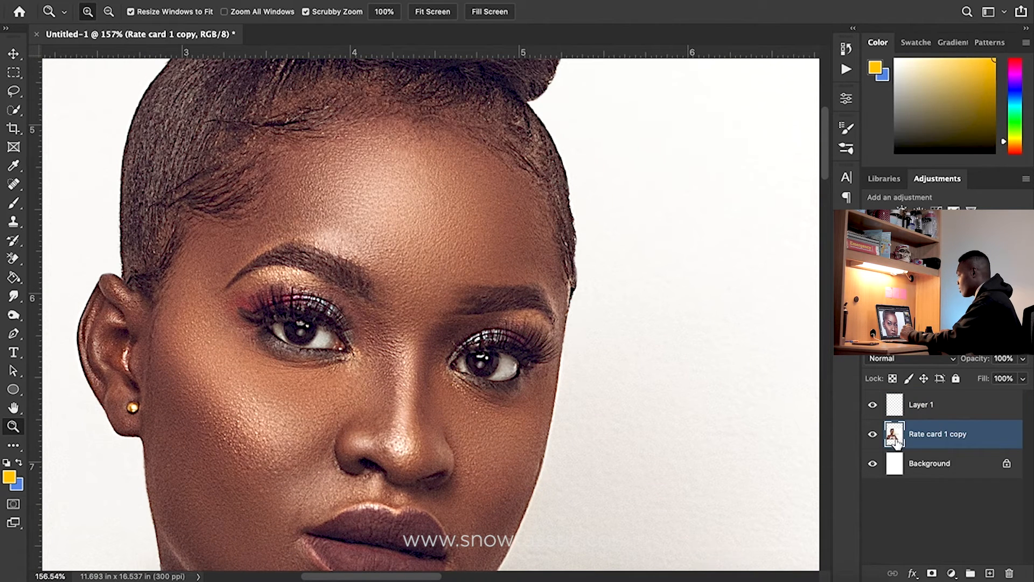
{"action": "left_click", "coordinate": [917, 413]}
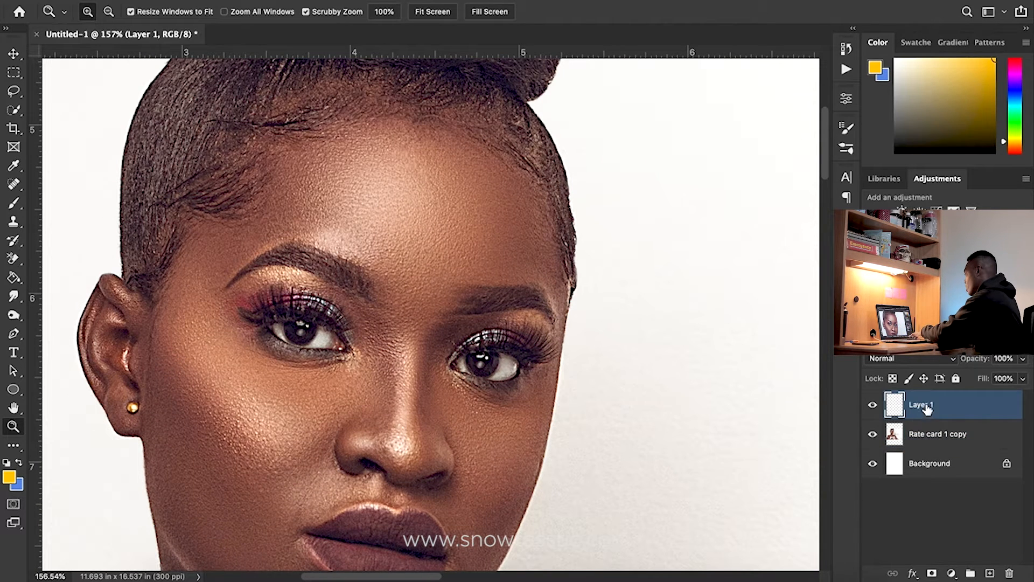
{"action": "key", "text": "Delete"}
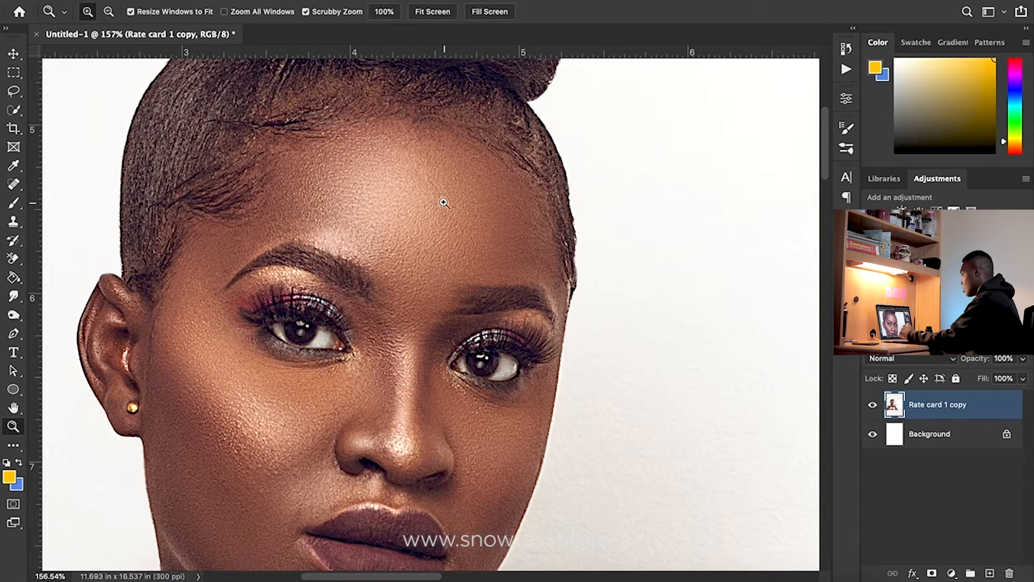
Spot-heal the area beside the earring with the Spot Healing Brush tool
{"action": "scroll", "coordinate": [224, 347], "scroll_direction": "down", "scroll_amount": 6}
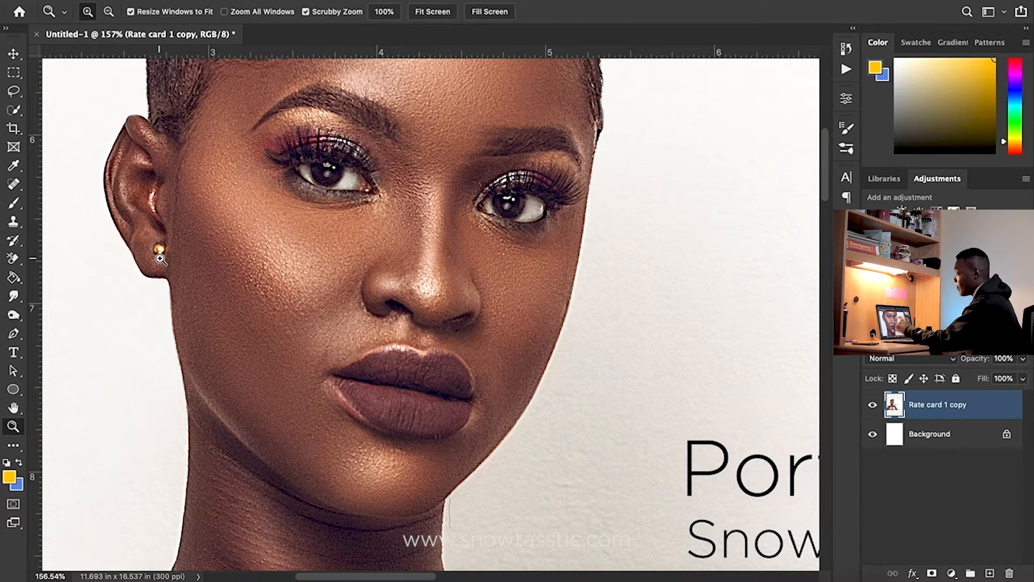
{"action": "left_click", "coordinate": [13, 185]}
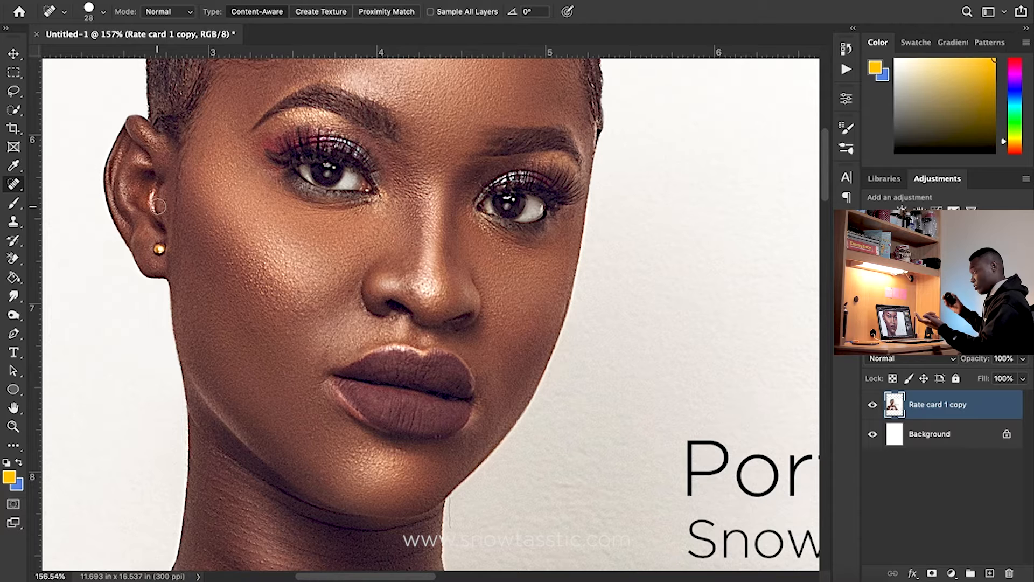
{"action": "left_click_drag", "start_coordinate": [159, 253], "coordinate": [159, 249]}
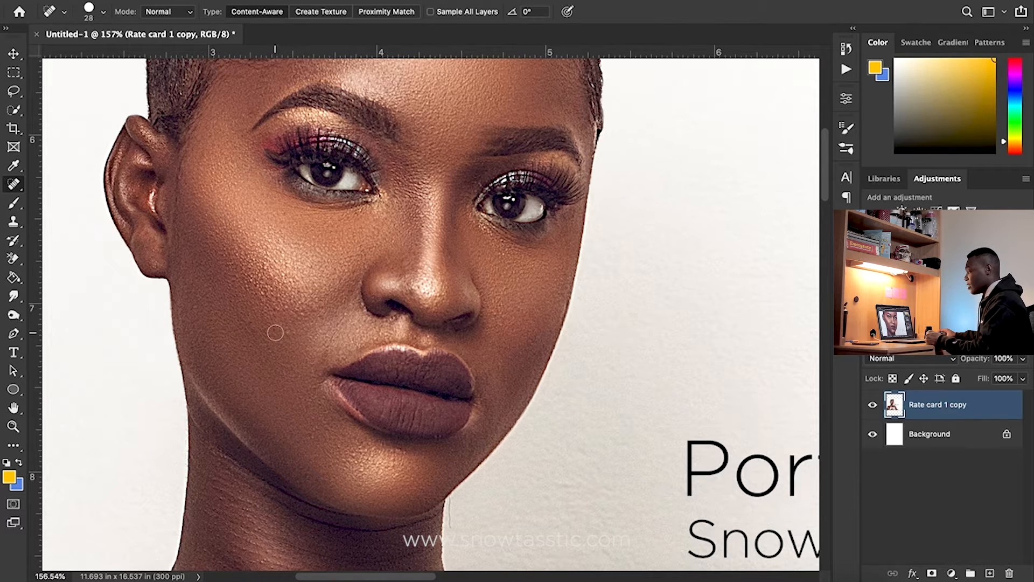
Switch to the Healing Brush tool and undo the spot-healing stroke near the earring
{"action": "key", "text": "z"}
{"action": "mouse_move", "coordinate": [163, 261]}
{"action": "left_mouse_down"}
{"action": "mouse_move", "coordinate": [210, 266]}
{"action": "mouse_move", "coordinate": [174, 264]}
{"action": "left_mouse_up"}
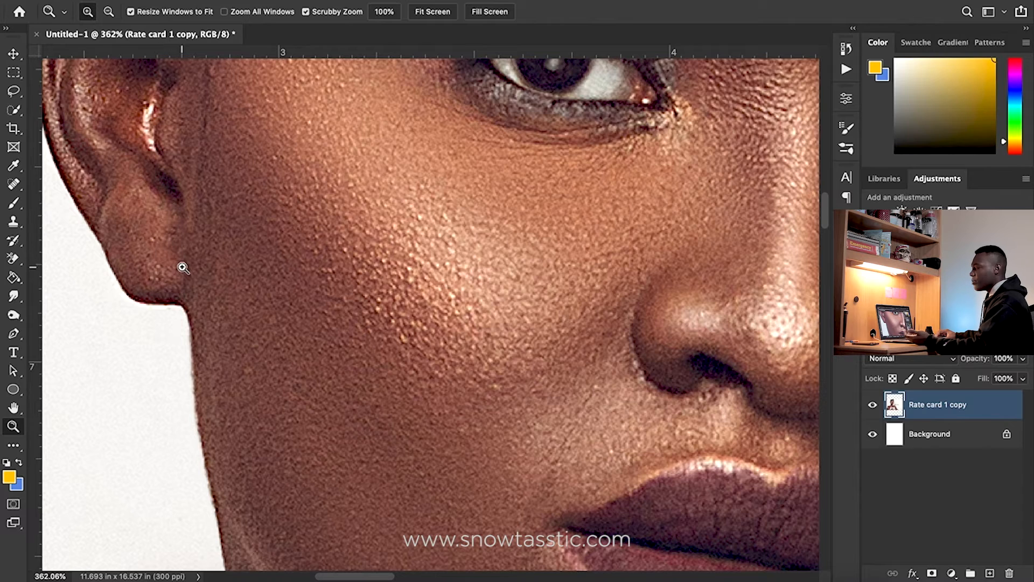
{"action": "left_click_drag", "start_coordinate": [181, 266], "coordinate": [129, 250]}
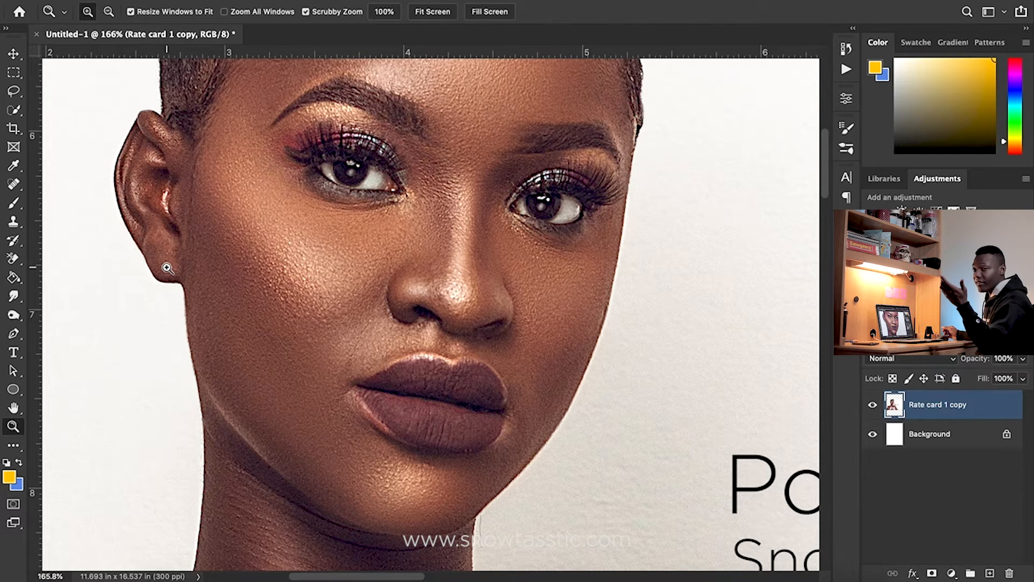
{"action": "left_click", "coordinate": [11, 185]}
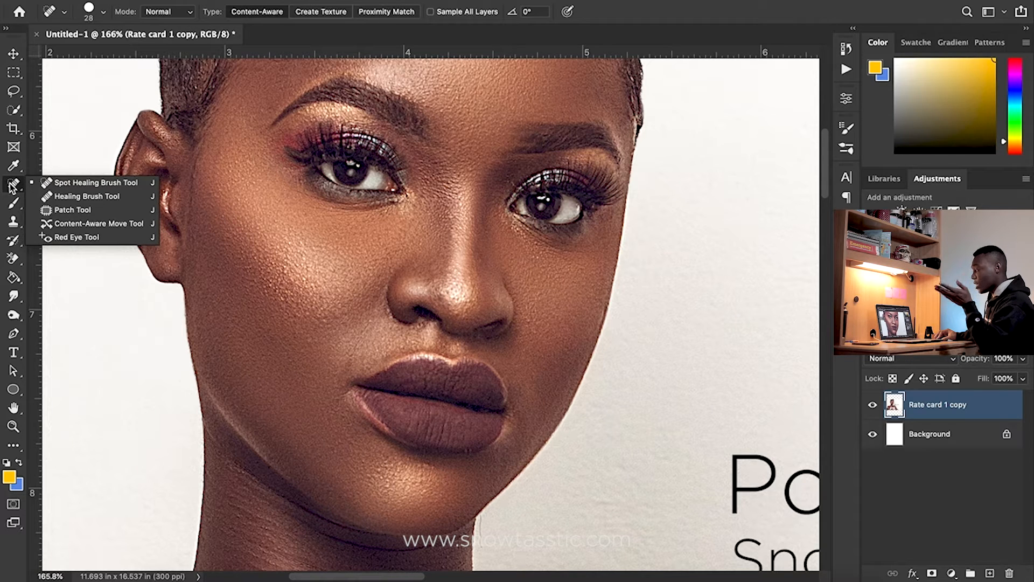
{"action": "left_click", "coordinate": [67, 197]}
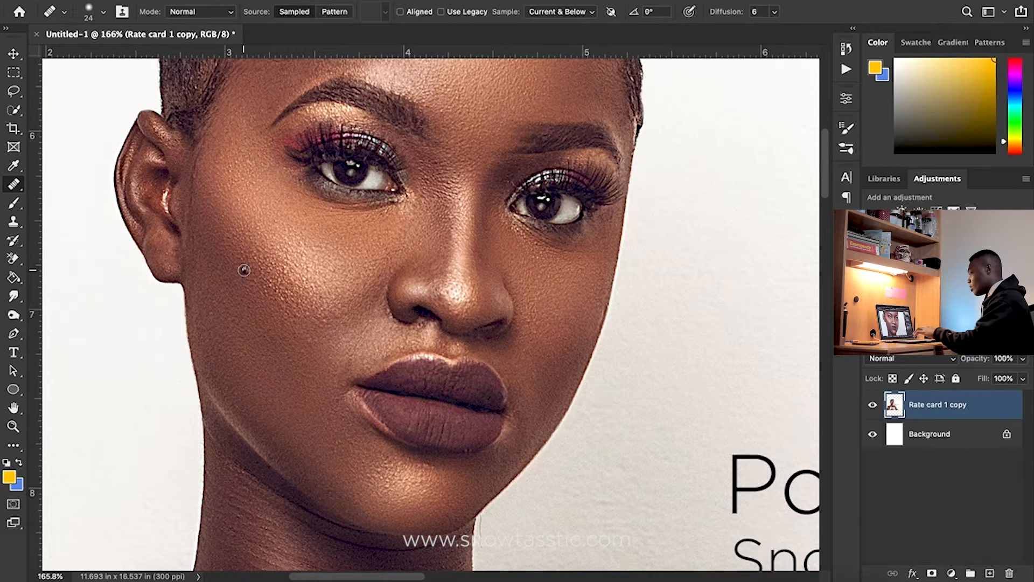
{"action": "key", "text": "super+z"}
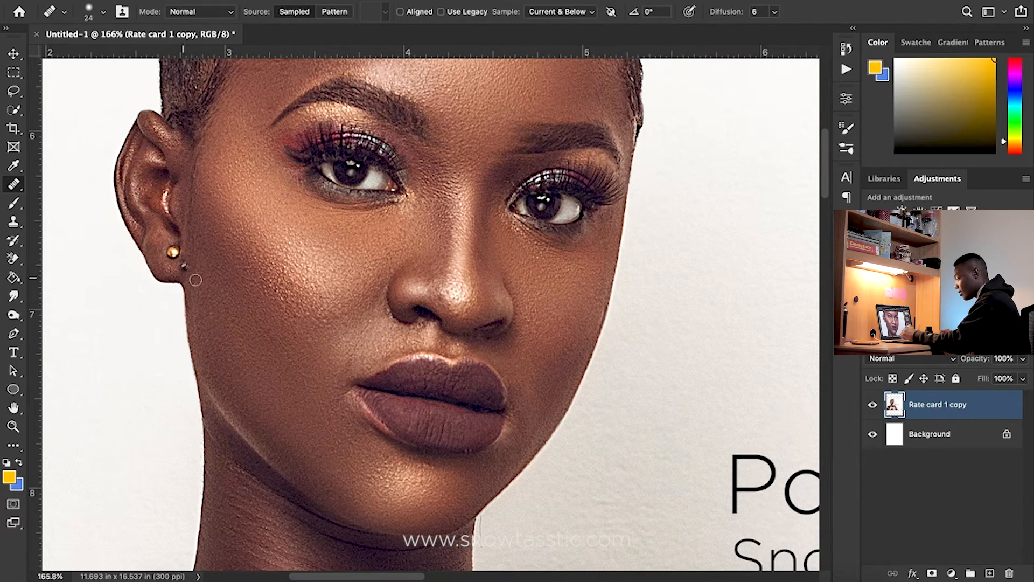
Remove the earring with the Healing Brush, sampling clean skin from the cheek
{"action": "key", "text": "z"}
{"action": "left_click_drag", "start_coordinate": [180, 257], "coordinate": [224, 363]}
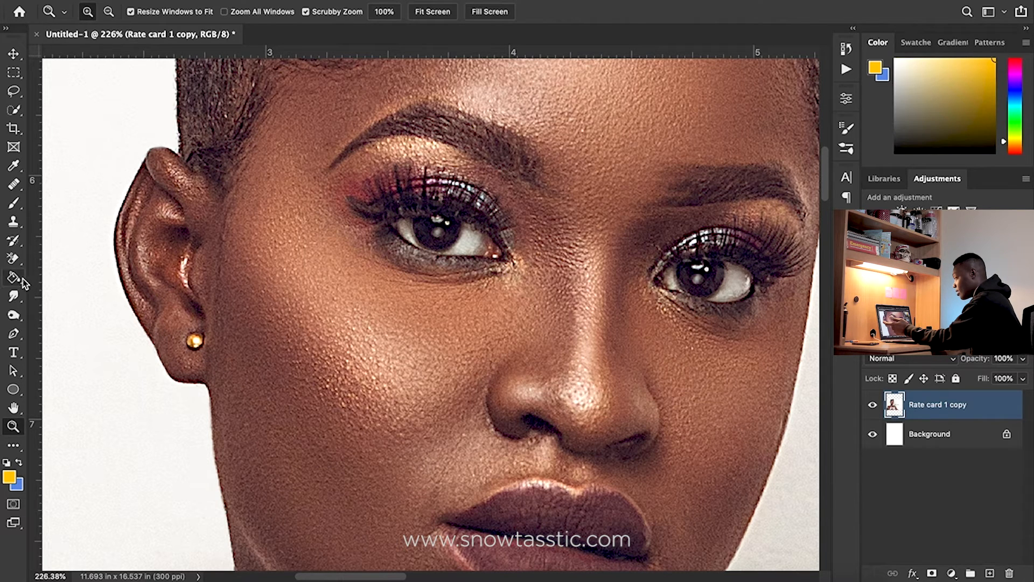
{"action": "left_click", "coordinate": [16, 188]}
{"action": "right_click", "coordinate": [17, 190]}
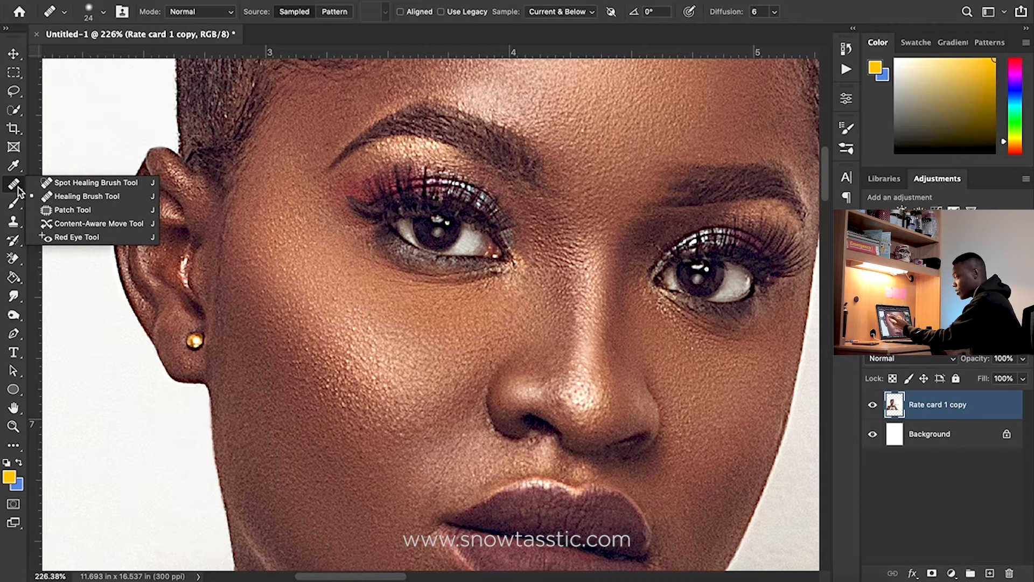
{"action": "left_click", "coordinate": [59, 197]}
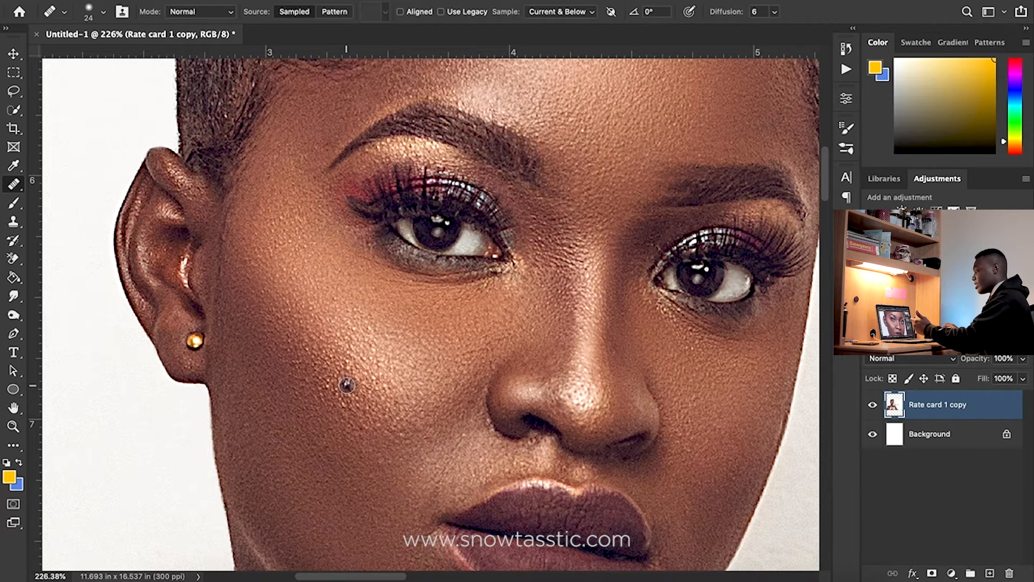
{"action": "left_click", "coordinate": [343, 388], "text": "alt"}
{"action": "left_click_drag", "start_coordinate": [192, 341], "coordinate": [192, 343]}
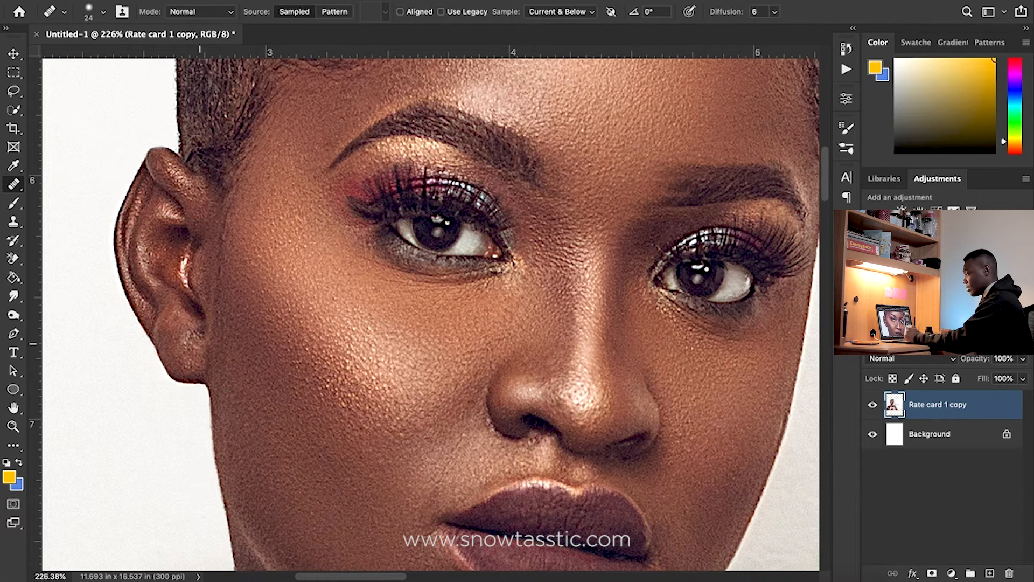
{"action": "left_click", "coordinate": [264, 424], "text": "alt"}
{"action": "mouse_move", "coordinate": [198, 354]}
{"action": "left_mouse_down"}
{"action": "mouse_move", "coordinate": [189, 344]}
{"action": "mouse_move", "coordinate": [201, 339]}
{"action": "left_mouse_up"}
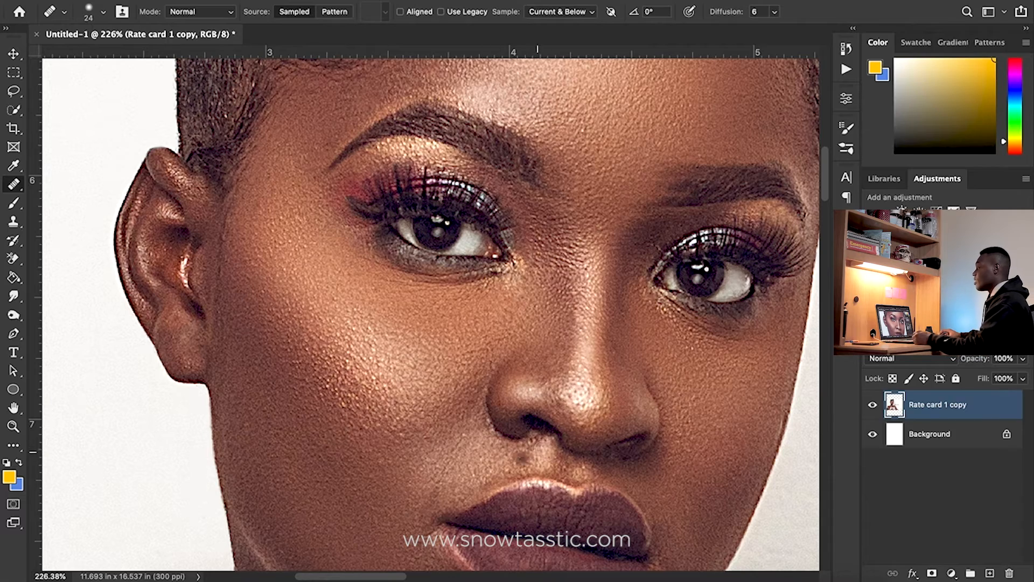
Heal skin on the forehead with the Healing Brush, sampling nearby skin
{"action": "left_click_drag", "start_coordinate": [549, 374], "coordinate": [466, 521]}
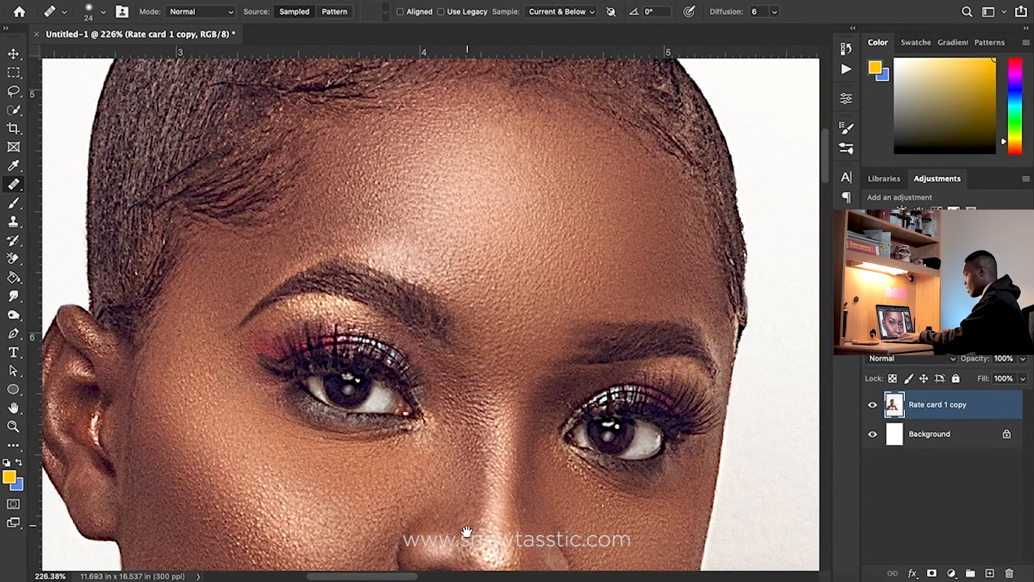
{"action": "scroll", "coordinate": [466, 522], "scroll_direction": "up", "scroll_amount": 5}
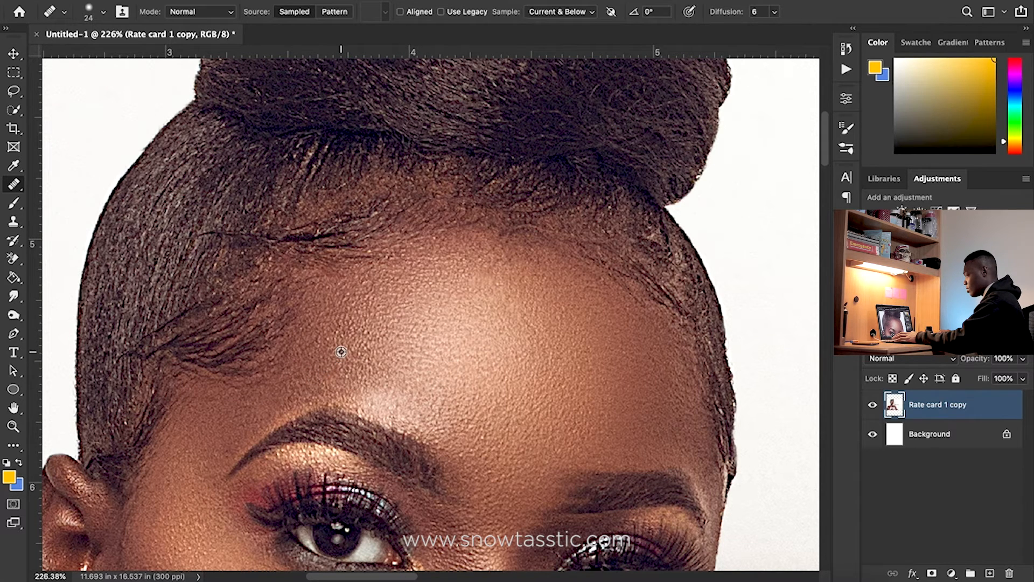
{"action": "left_click", "coordinate": [343, 352], "text": "alt"}
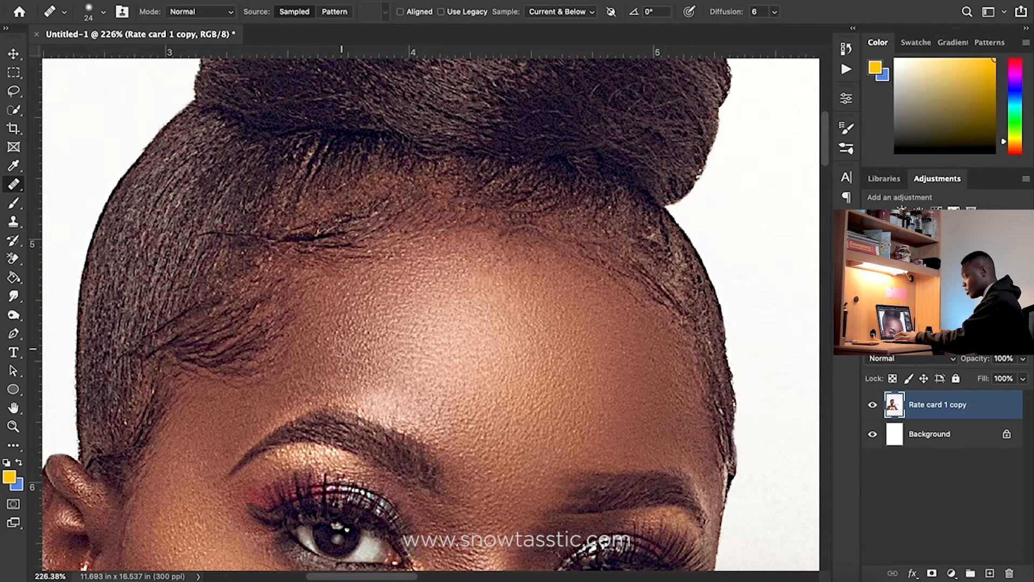
{"action": "left_click", "coordinate": [297, 344]}
{"action": "mouse_move", "coordinate": [296, 344]}
{"action": "left_mouse_down"}
{"action": "mouse_move", "coordinate": [253, 371]}
{"action": "mouse_move", "coordinate": [210, 372]}
{"action": "left_mouse_up"}
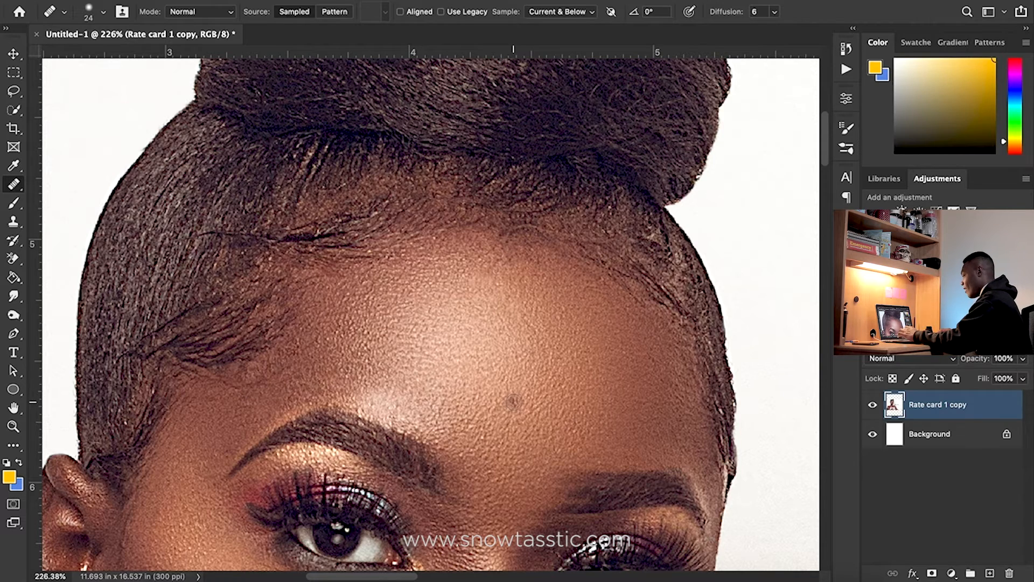
Undo the last healing stroke on the forehead
{"action": "key", "text": "z"}
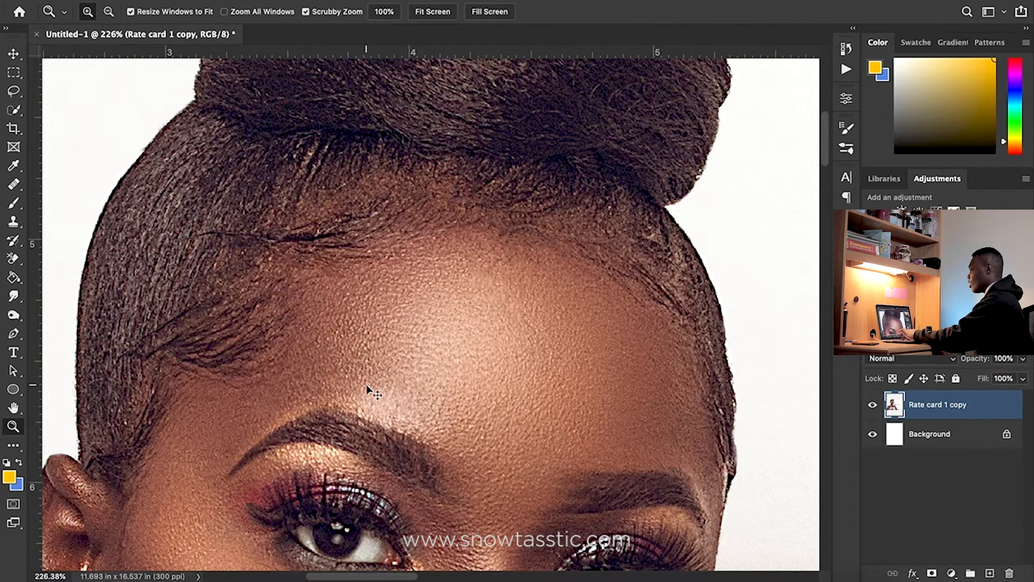
{"action": "left_click_drag", "start_coordinate": [409, 395], "coordinate": [532, 166]}
{"action": "key", "text": "super+z"}
{"action": "mouse_move", "coordinate": [551, 271]}
{"action": "left_mouse_down"}
{"action": "mouse_move", "coordinate": [478, 266]}
{"action": "mouse_move", "coordinate": [334, 162]}
{"action": "left_mouse_up"}
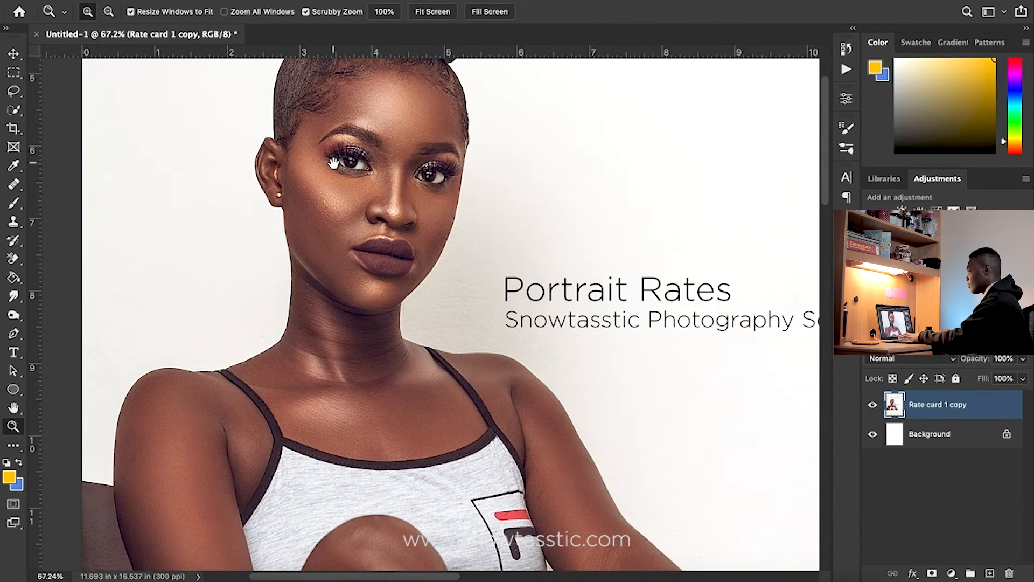
Select the Brush tool and set its size to 86 px
{"action": "left_click", "coordinate": [14, 206]}
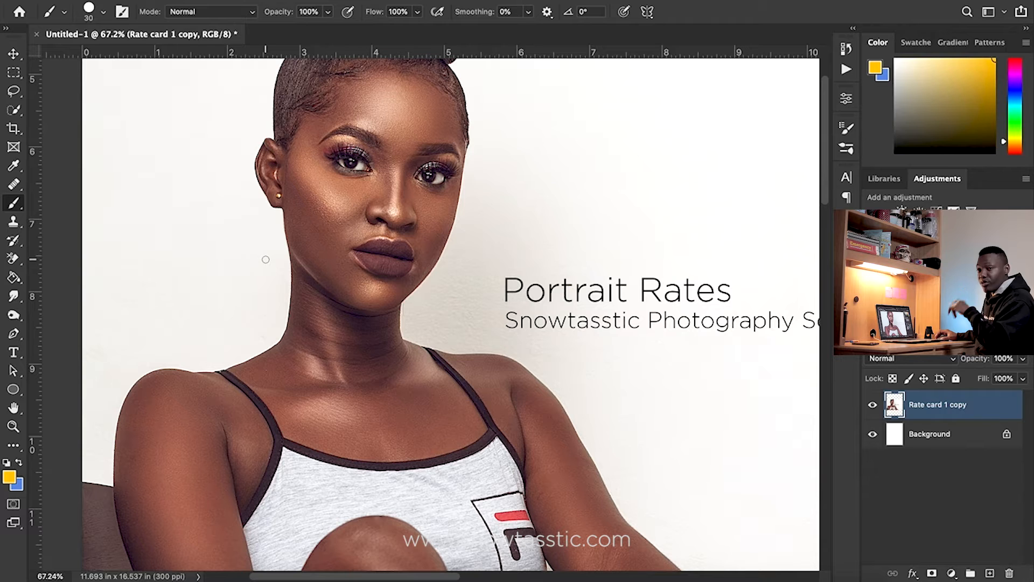
{"action": "right_click", "coordinate": [196, 270]}
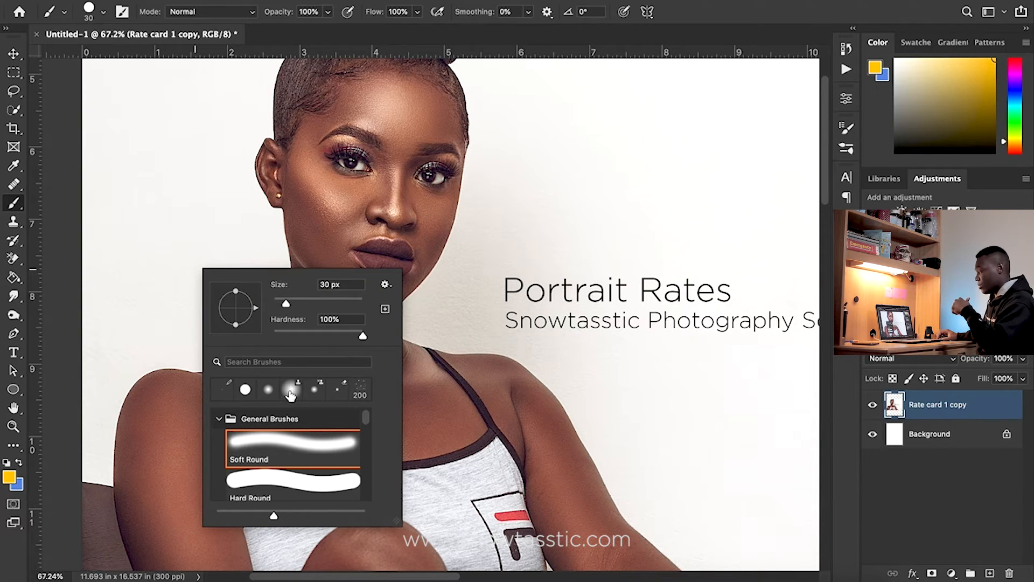
{"action": "left_click_drag", "start_coordinate": [287, 303], "coordinate": [313, 305]}
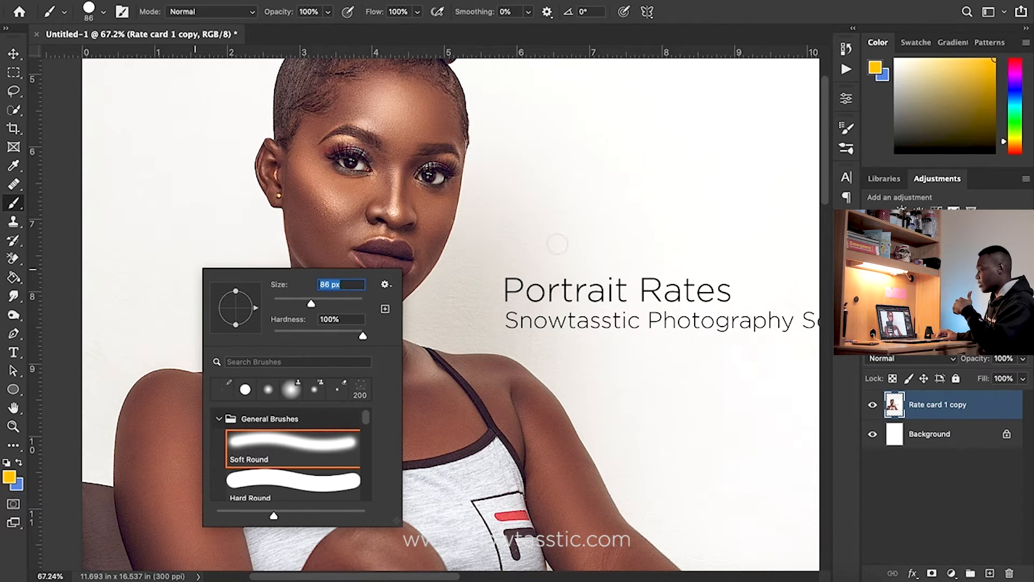
{"action": "left_click", "coordinate": [971, 405]}
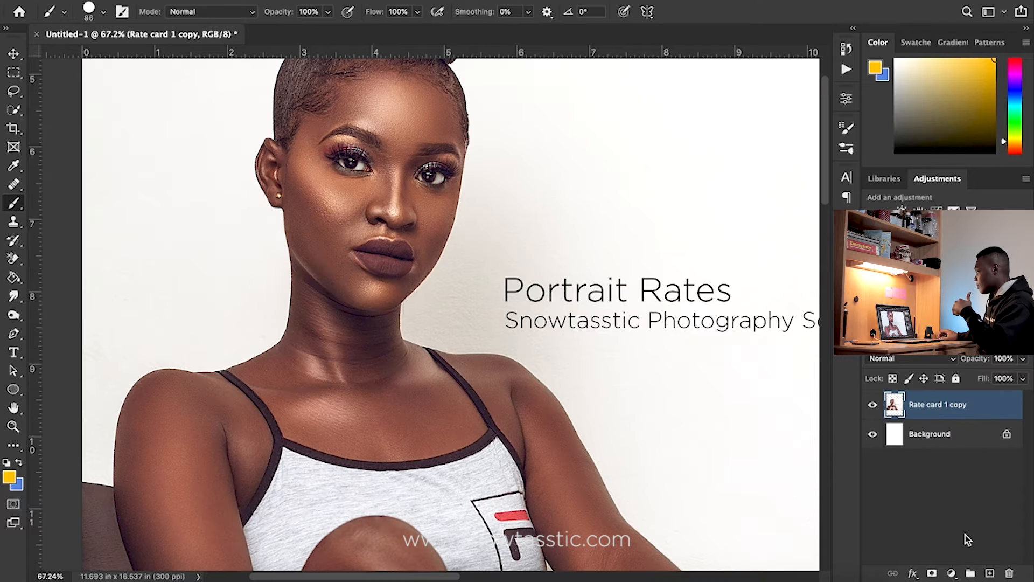
Add a new layer and set the foreground color to orange-red
{"action": "left_click", "coordinate": [991, 574]}
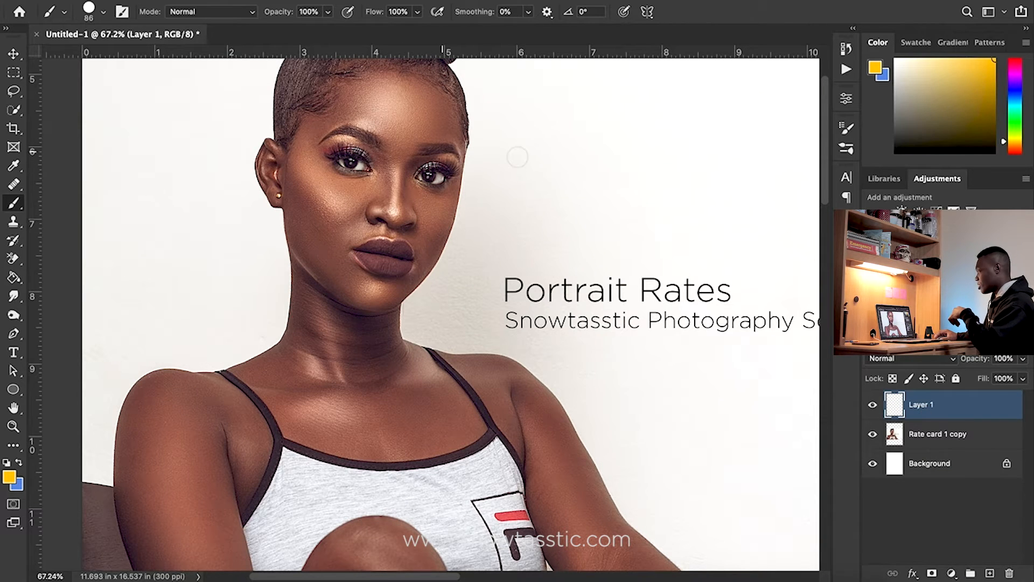
{"action": "left_click_drag", "start_coordinate": [1015, 142], "coordinate": [1015, 149]}
{"action": "left_click", "coordinate": [987, 70]}
{"action": "left_click_drag", "start_coordinate": [987, 70], "coordinate": [994, 59]}
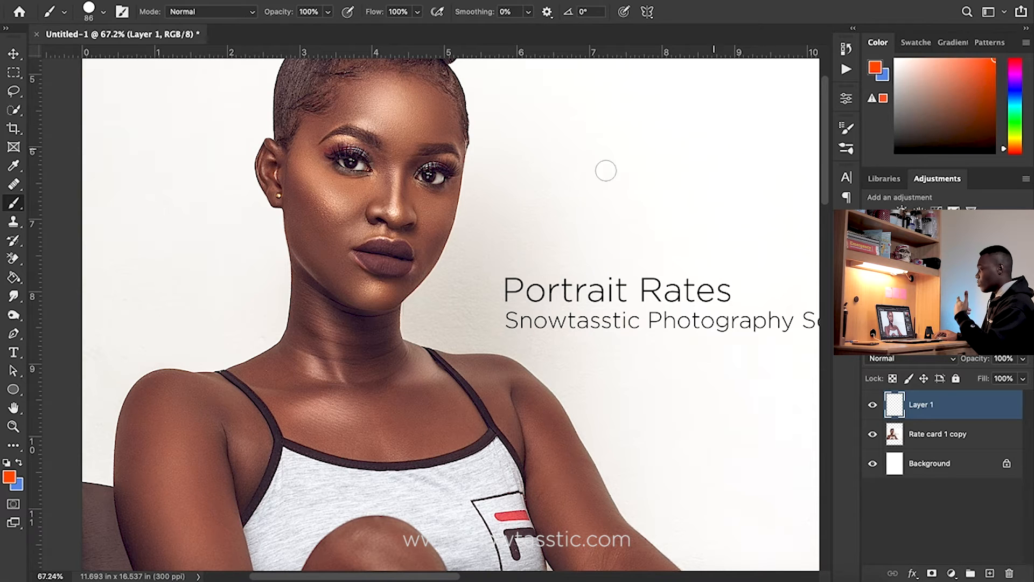
Paint broad orange strokes across the model's eyes on the new layer
{"action": "mouse_move", "coordinate": [139, 178]}
{"action": "left_mouse_down"}
{"action": "mouse_move", "coordinate": [515, 183]}
{"action": "mouse_move", "coordinate": [633, 173]}
{"action": "left_mouse_up"}
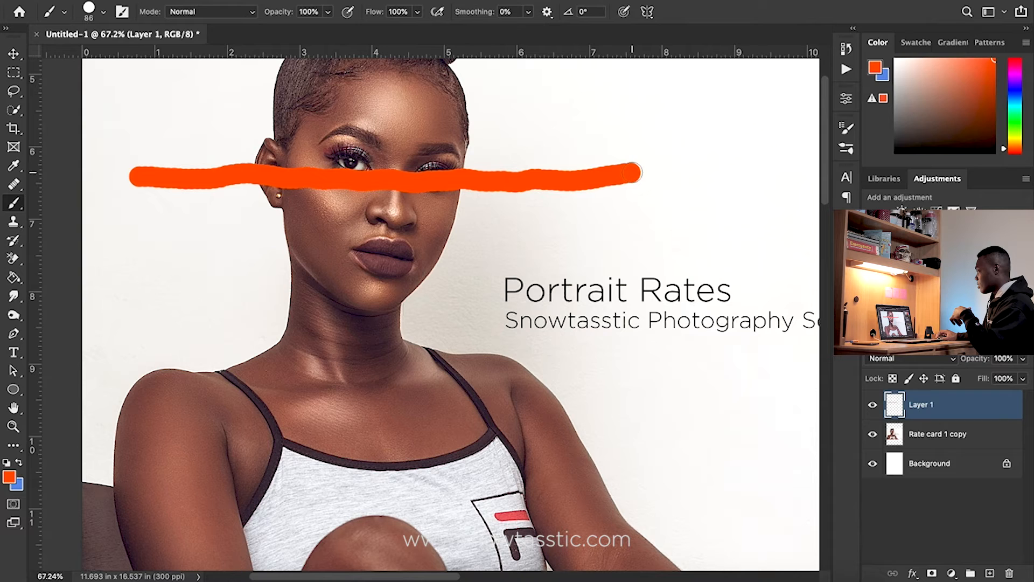
{"action": "mouse_move", "coordinate": [129, 157]}
{"action": "left_mouse_down"}
{"action": "mouse_move", "coordinate": [225, 164]}
{"action": "mouse_move", "coordinate": [585, 148]}
{"action": "left_mouse_up"}
{"action": "mouse_move", "coordinate": [297, 151]}
{"action": "left_mouse_down"}
{"action": "mouse_move", "coordinate": [606, 153]}
{"action": "mouse_move", "coordinate": [526, 151]}
{"action": "mouse_move", "coordinate": [516, 167]}
{"action": "mouse_move", "coordinate": [571, 163]}
{"action": "left_mouse_up"}
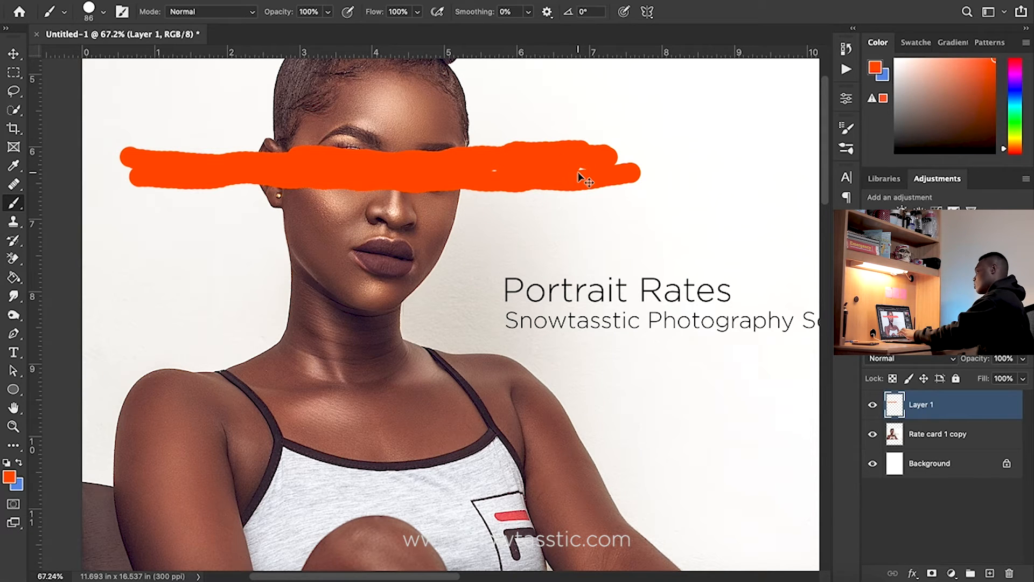
Undo the orange brush strokes painted across the model's eyes
{"action": "key", "text": "ctrl+z"}
{"action": "key", "text": "ctrl+z"}
{"action": "key", "text": "ctrl+z"}
{"action": "key", "text": "ctrl+z"}
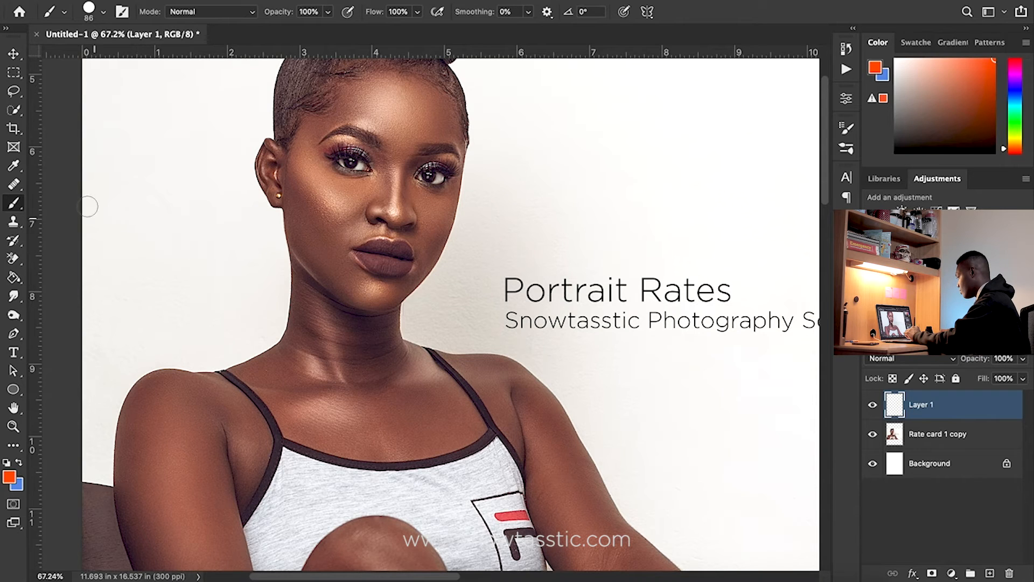
Try scribbling across the lower face with a 41 px Pencil tool, then undo the scribble
{"action": "right_click", "coordinate": [14, 205]}
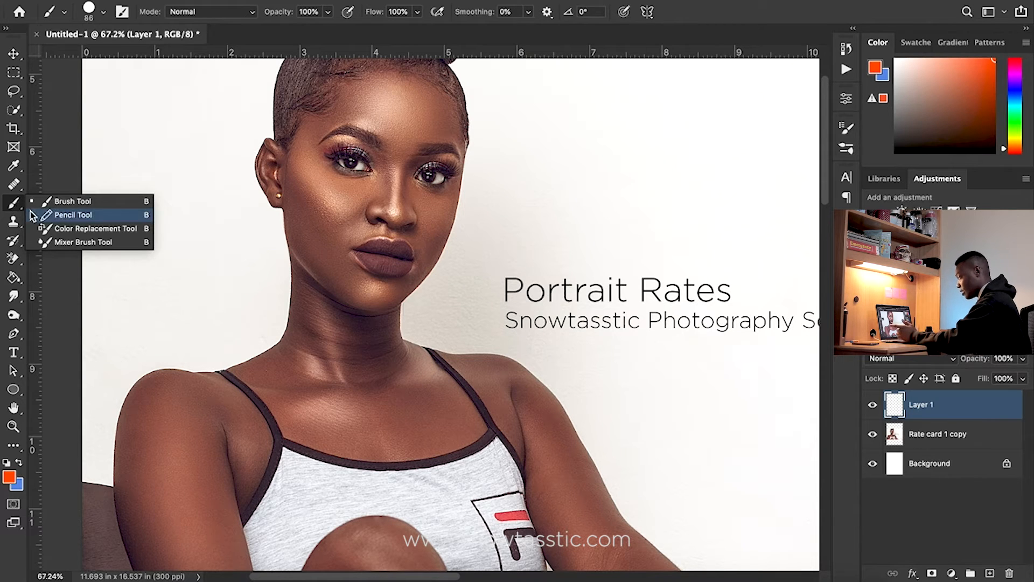
{"action": "left_click", "coordinate": [45, 215]}
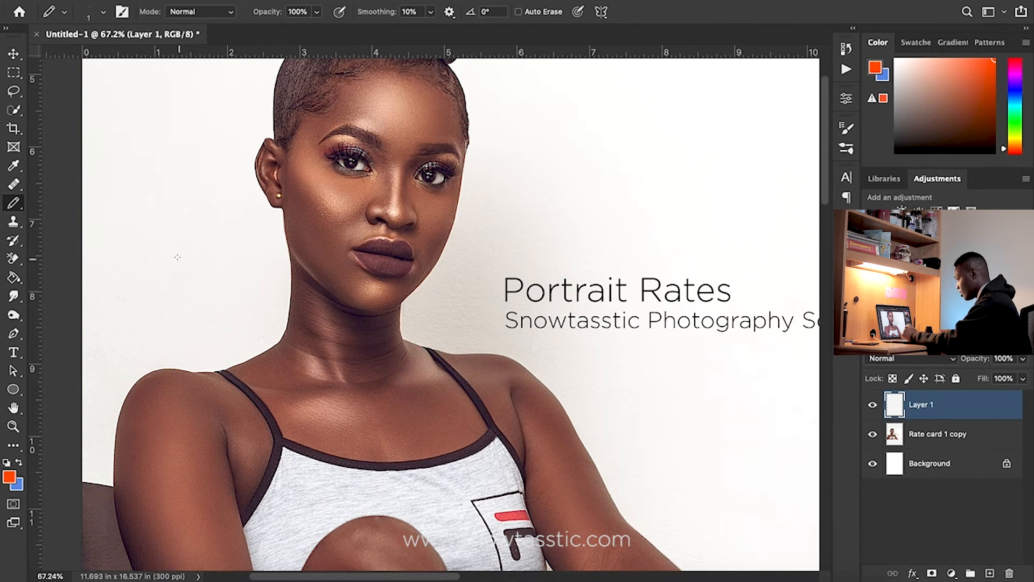
{"action": "right_click", "coordinate": [254, 292]}
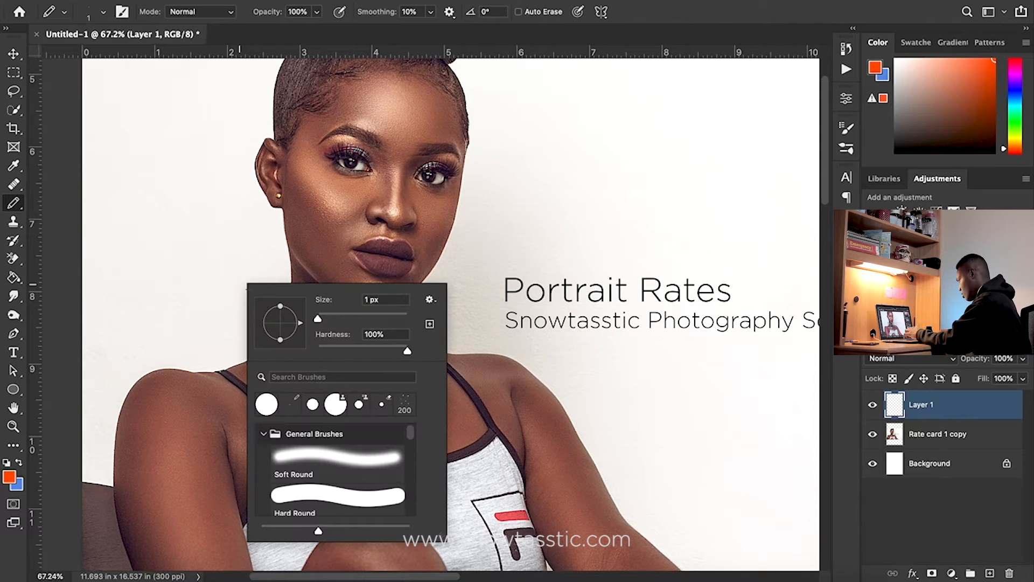
{"action": "left_click_drag", "start_coordinate": [318, 319], "coordinate": [348, 309]}
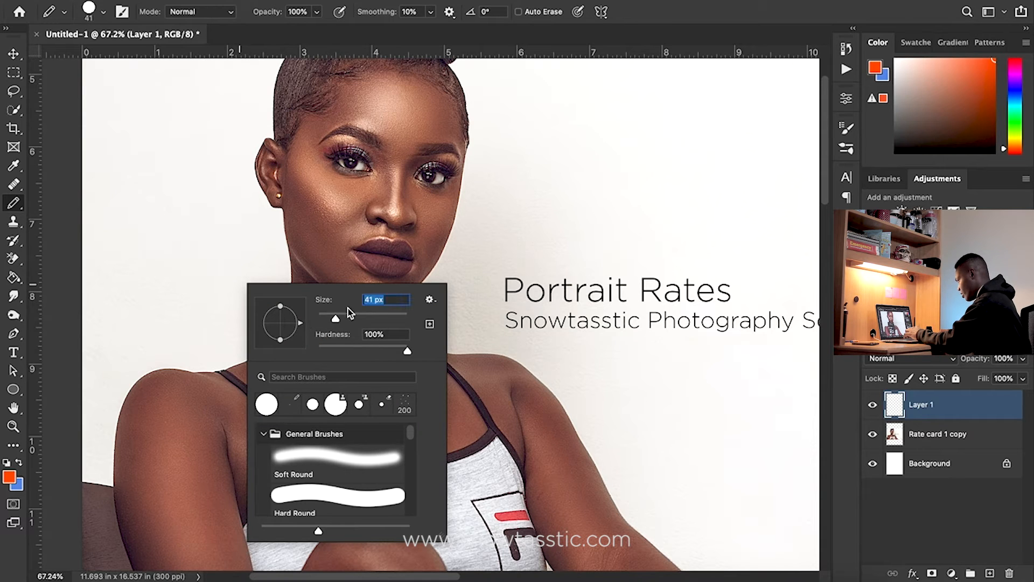
{"action": "left_click", "coordinate": [656, 25]}
{"action": "mouse_move", "coordinate": [190, 265]}
{"action": "left_mouse_down"}
{"action": "mouse_move", "coordinate": [373, 239]}
{"action": "mouse_move", "coordinate": [261, 328]}
{"action": "mouse_move", "coordinate": [342, 306]}
{"action": "mouse_move", "coordinate": [433, 223]}
{"action": "mouse_move", "coordinate": [296, 325]}
{"action": "mouse_move", "coordinate": [471, 246]}
{"action": "mouse_move", "coordinate": [440, 273]}
{"action": "left_mouse_up"}
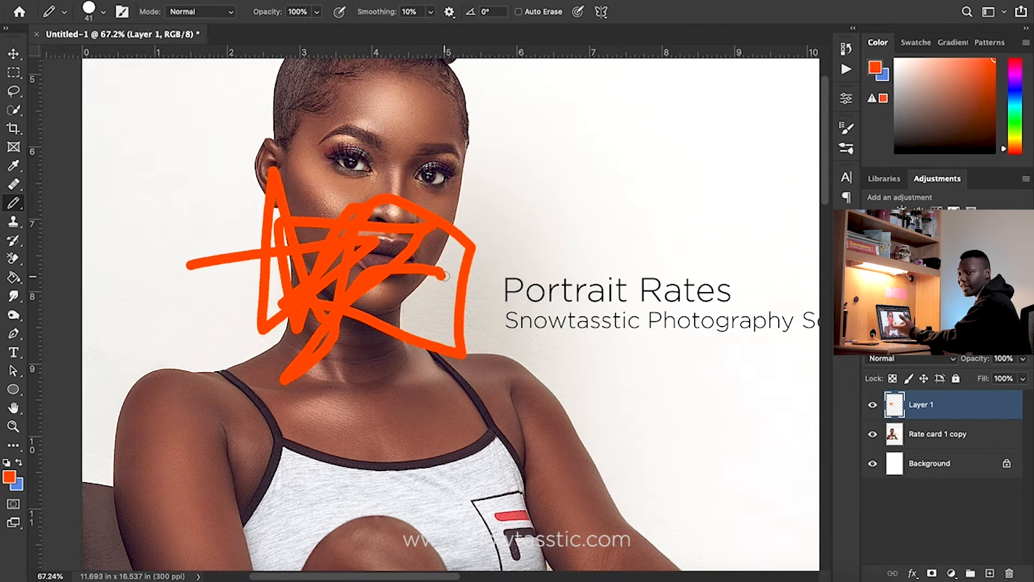
{"action": "key", "text": "ctrl+z"}
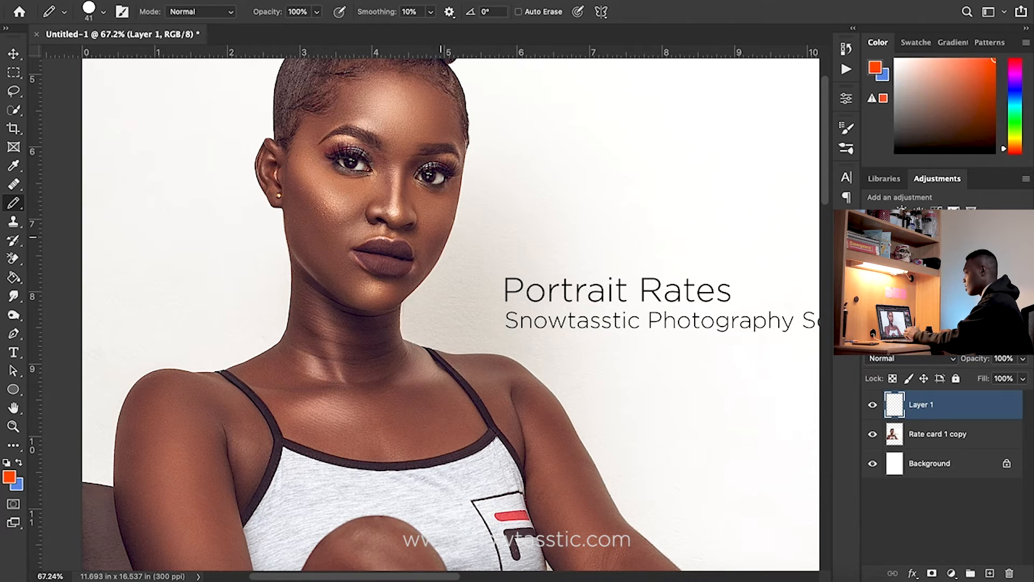
Select the Color Replacement Tool and enlarge it to 70 px
{"action": "right_click", "coordinate": [14, 203]}
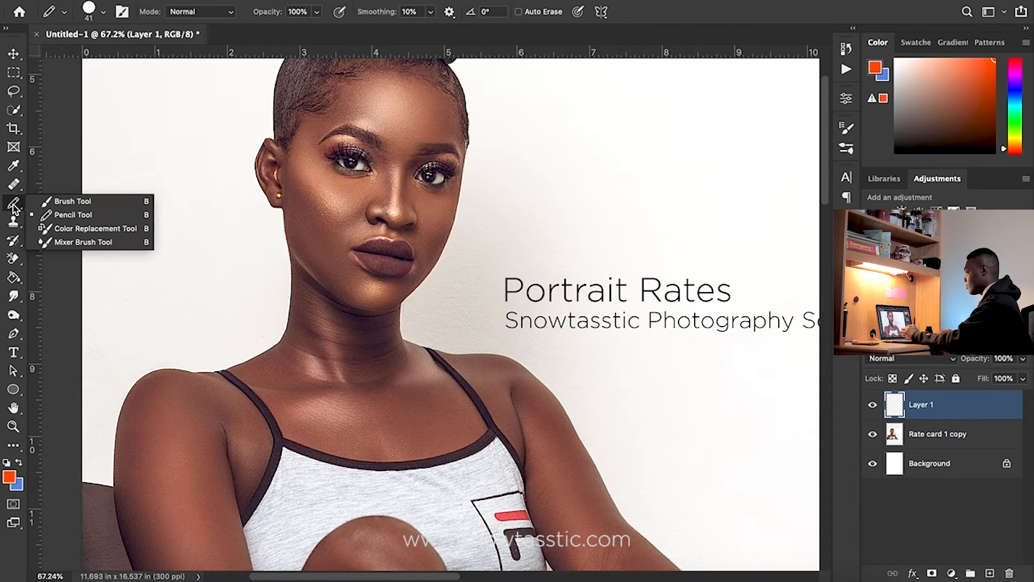
{"action": "left_click", "coordinate": [83, 230]}
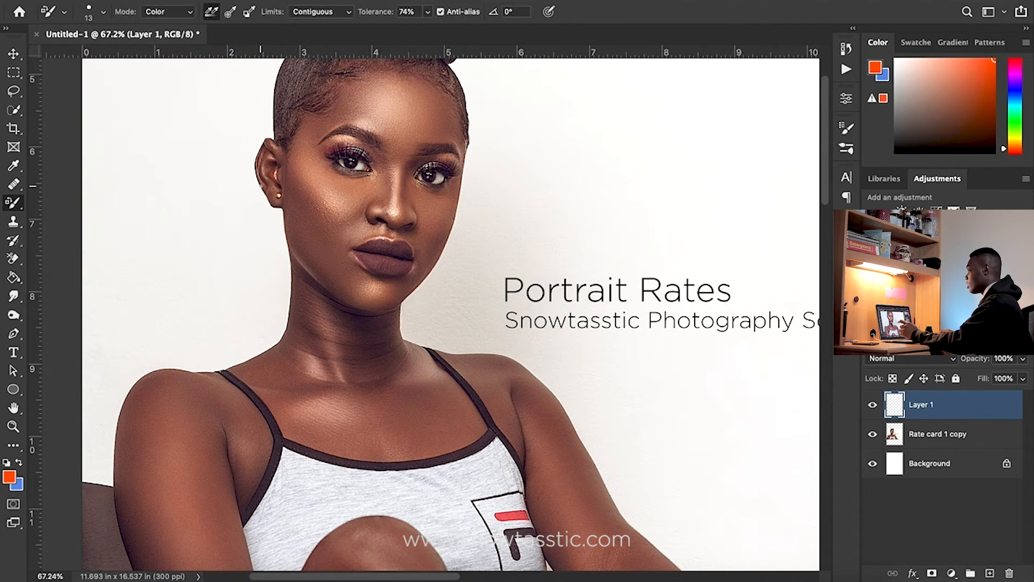
{"action": "key", "text": "bracketright"}
{"action": "key", "text": "bracketright"}
{"action": "key", "text": "bracketright"}
{"action": "key", "text": "bracketright"}
{"action": "key", "text": "bracketright"}
{"action": "key", "text": "bracketright"}
{"action": "key", "text": "bracketright"}
{"action": "key", "text": "bracketright"}
{"action": "key", "text": "bracketright"}
{"action": "key", "text": "bracketright"}
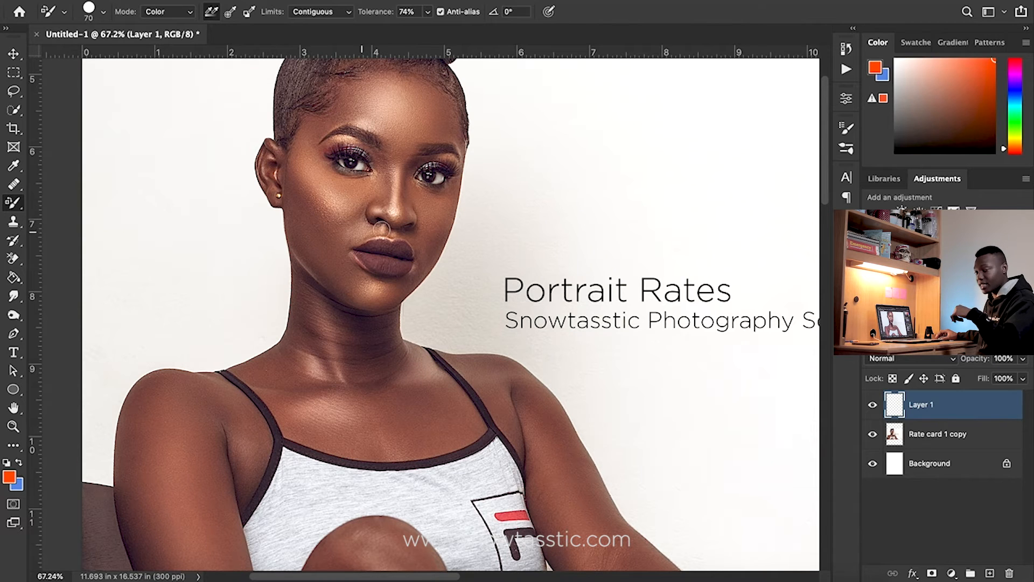
Pick bright green, select the Rate card 1 copy layer, and try recoloring the face's right side, then undo it
{"action": "left_click", "coordinate": [1015, 126]}
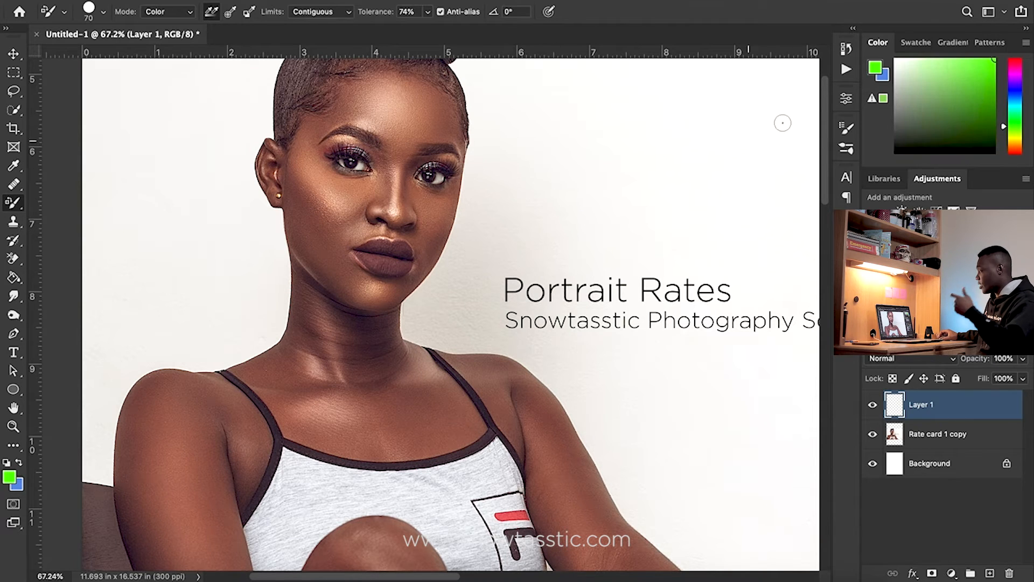
{"action": "left_click", "coordinate": [937, 441]}
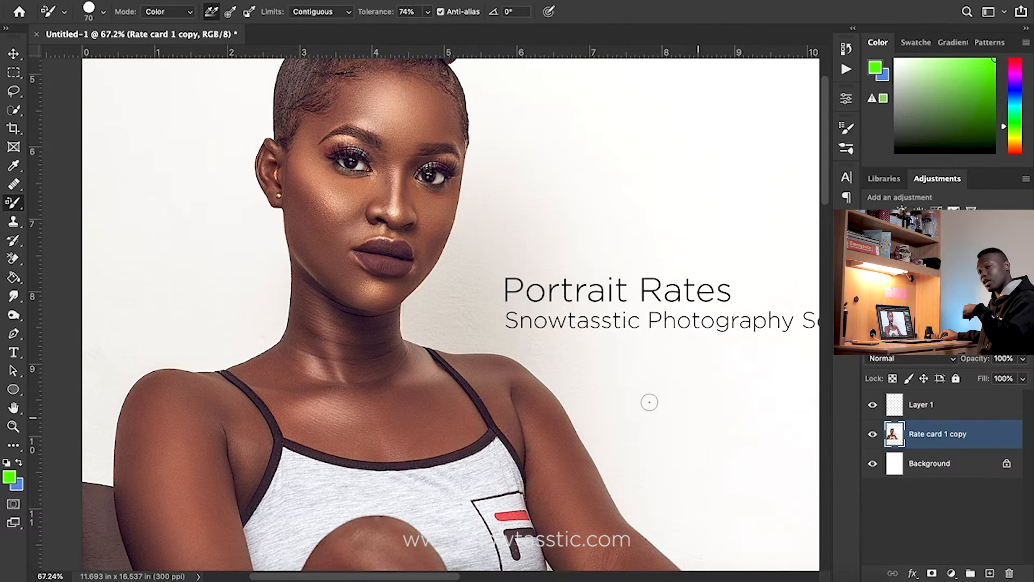
{"action": "mouse_move", "coordinate": [376, 313]}
{"action": "left_mouse_down"}
{"action": "mouse_move", "coordinate": [425, 238]}
{"action": "mouse_move", "coordinate": [449, 154]}
{"action": "mouse_move", "coordinate": [447, 137]}
{"action": "mouse_move", "coordinate": [397, 272]}
{"action": "mouse_move", "coordinate": [431, 140]}
{"action": "mouse_move", "coordinate": [385, 266]}
{"action": "mouse_move", "coordinate": [412, 147]}
{"action": "mouse_move", "coordinate": [370, 262]}
{"action": "mouse_move", "coordinate": [392, 249]}
{"action": "mouse_move", "coordinate": [415, 142]}
{"action": "mouse_move", "coordinate": [427, 138]}
{"action": "mouse_move", "coordinate": [439, 139]}
{"action": "mouse_move", "coordinate": [442, 167]}
{"action": "mouse_move", "coordinate": [431, 237]}
{"action": "mouse_move", "coordinate": [455, 179]}
{"action": "mouse_move", "coordinate": [456, 138]}
{"action": "mouse_move", "coordinate": [444, 213]}
{"action": "mouse_move", "coordinate": [412, 279]}
{"action": "mouse_move", "coordinate": [441, 219]}
{"action": "left_mouse_up"}
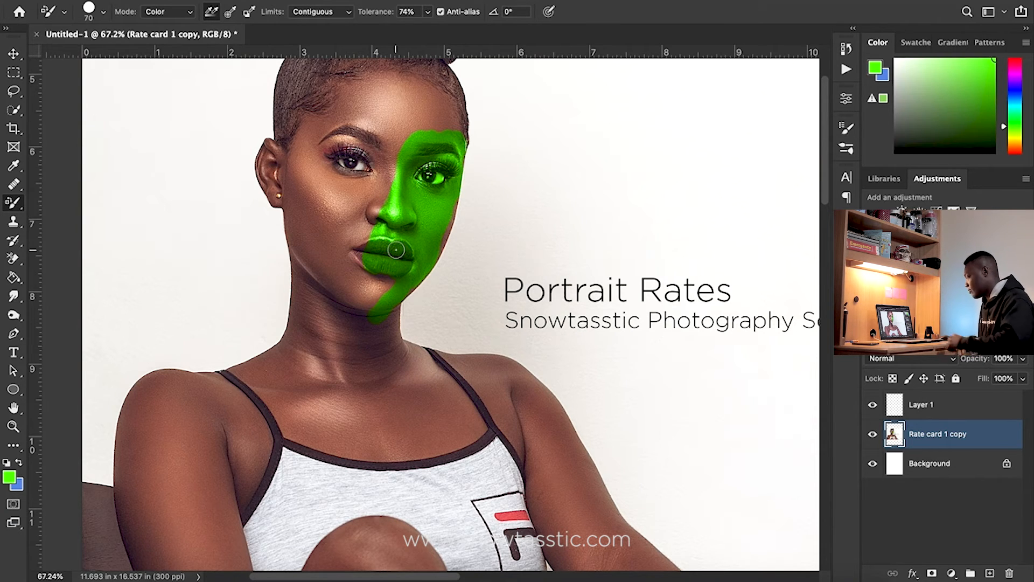
{"action": "key", "text": "ctrl+z"}
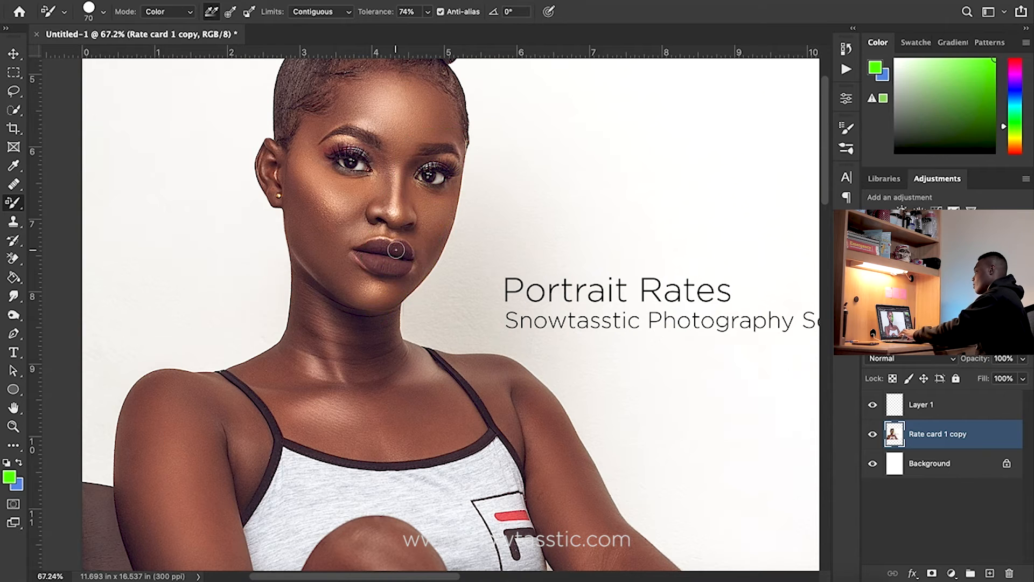
Try cloning the model's eye onto the background with the Clone Stamp tool, then undo it
{"action": "left_click", "coordinate": [15, 223]}
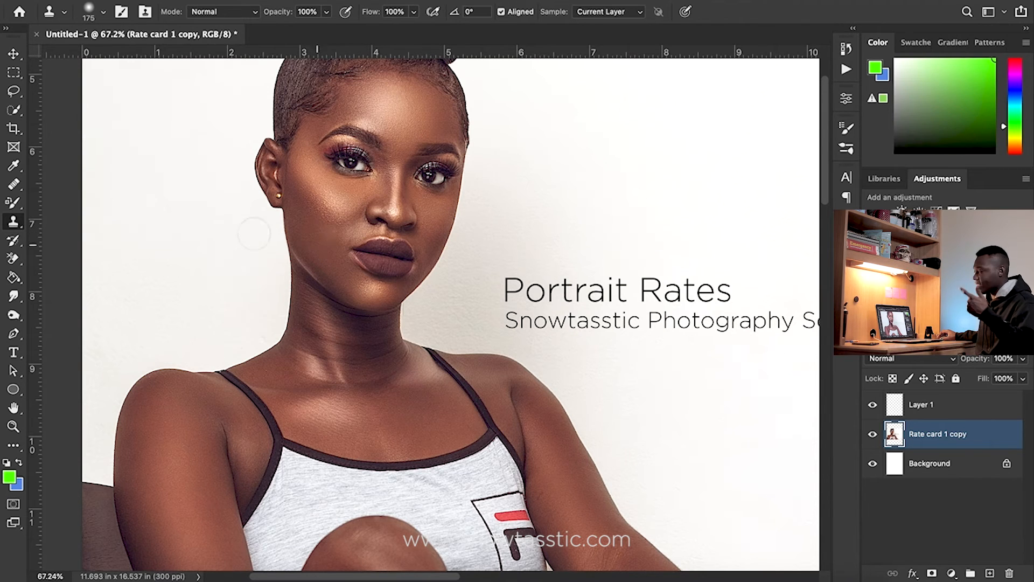
{"action": "left_click", "coordinate": [15, 185]}
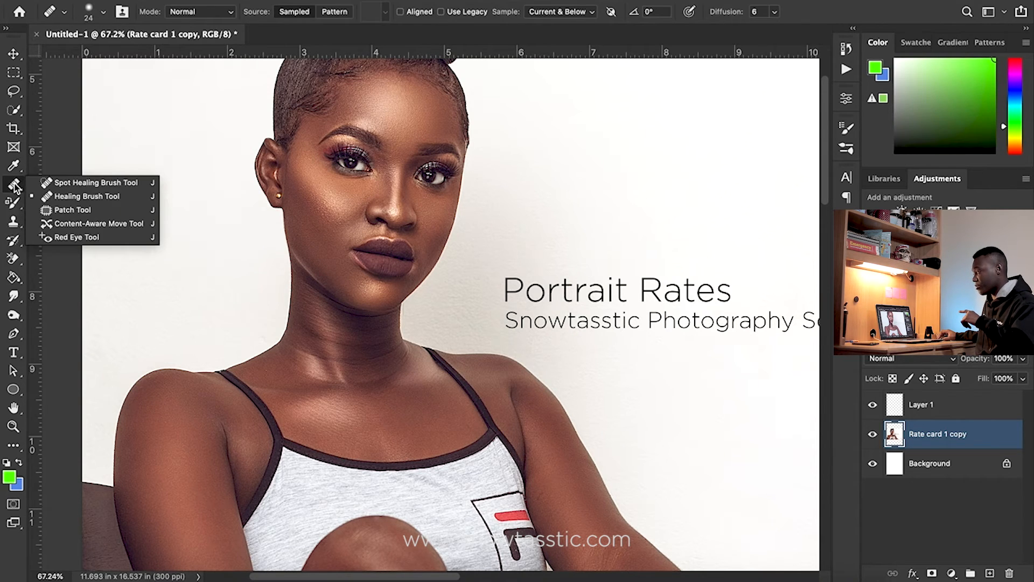
{"action": "left_click", "coordinate": [79, 199]}
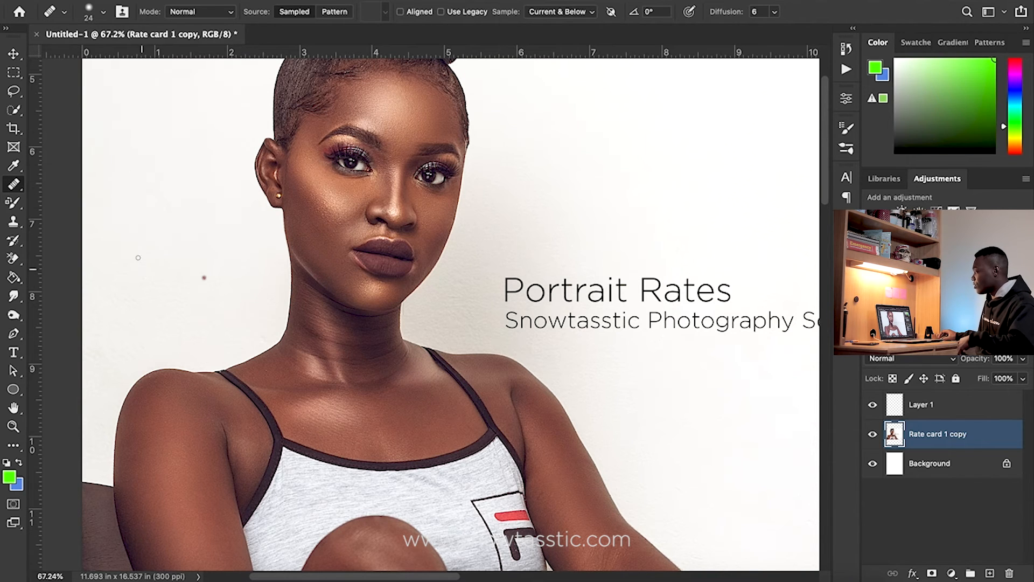
{"action": "left_click", "coordinate": [14, 221]}
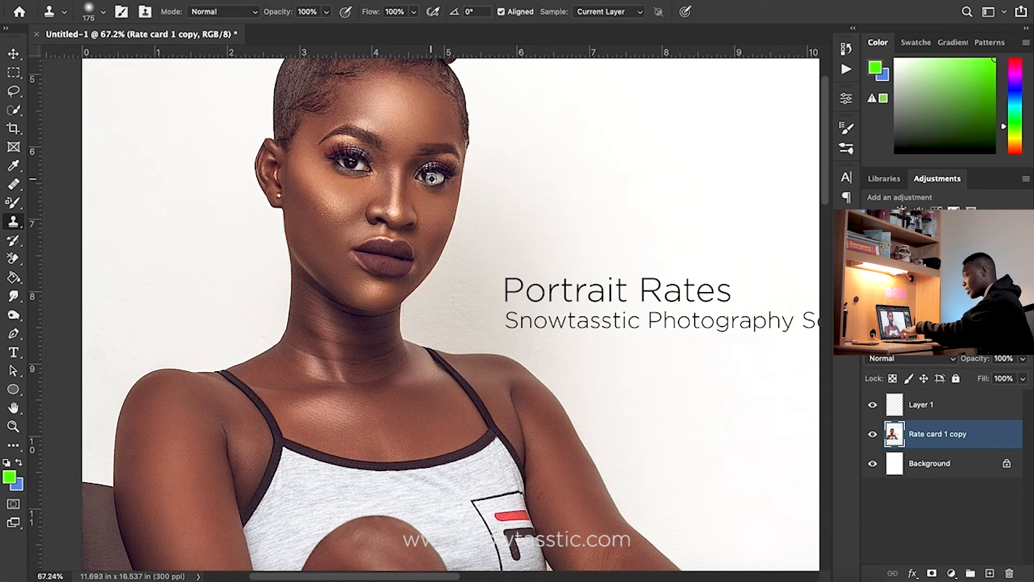
{"action": "left_click", "coordinate": [449, 175], "text": "alt"}
{"action": "left_click_drag", "start_coordinate": [563, 180], "coordinate": [572, 179]}
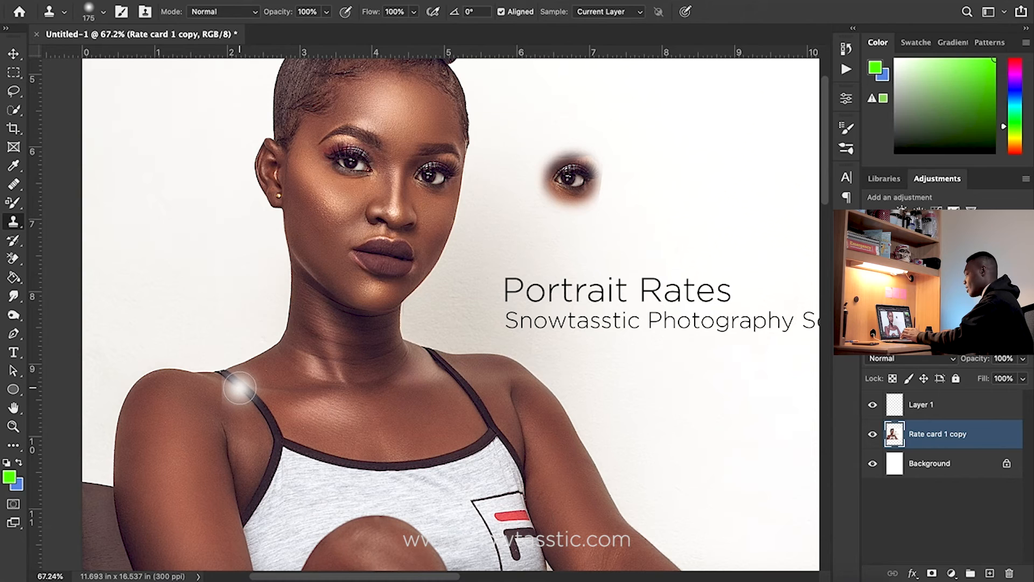
{"action": "key", "text": "super+z"}
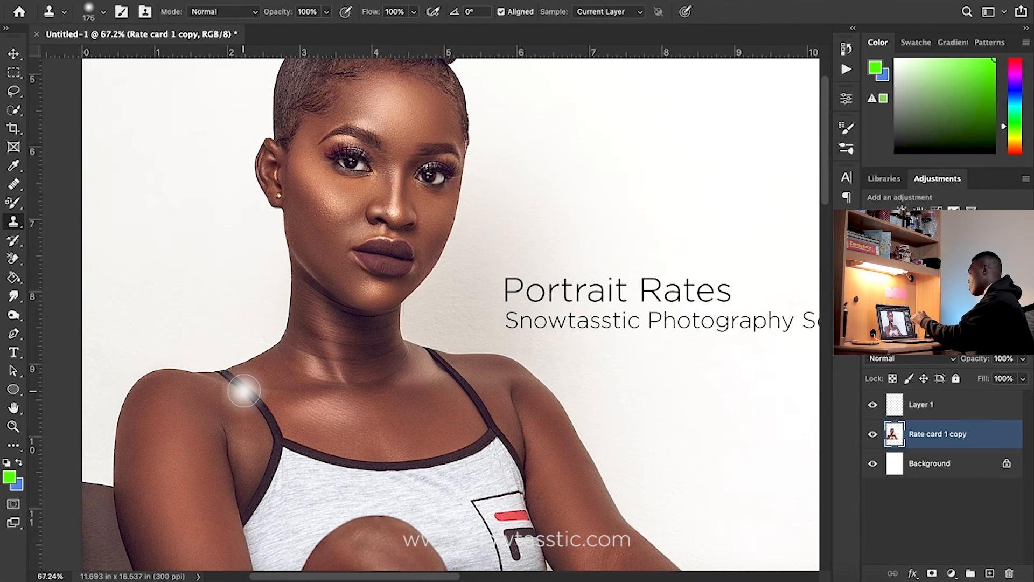
Clone the model's eye onto the middle of her forehead with the Clone Stamp tool
{"action": "key", "text": "z"}
{"action": "left_click_drag", "start_coordinate": [435, 180], "coordinate": [506, 189]}
{"action": "left_click_drag", "start_coordinate": [425, 240], "coordinate": [378, 381]}
{"action": "key", "text": "b"}
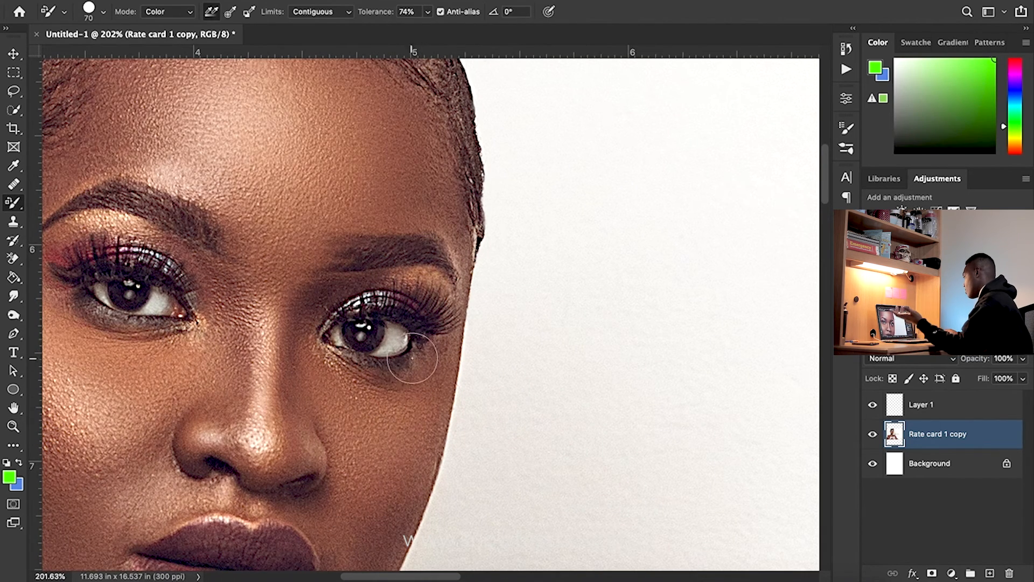
{"action": "left_click_drag", "start_coordinate": [333, 383], "coordinate": [383, 296]}
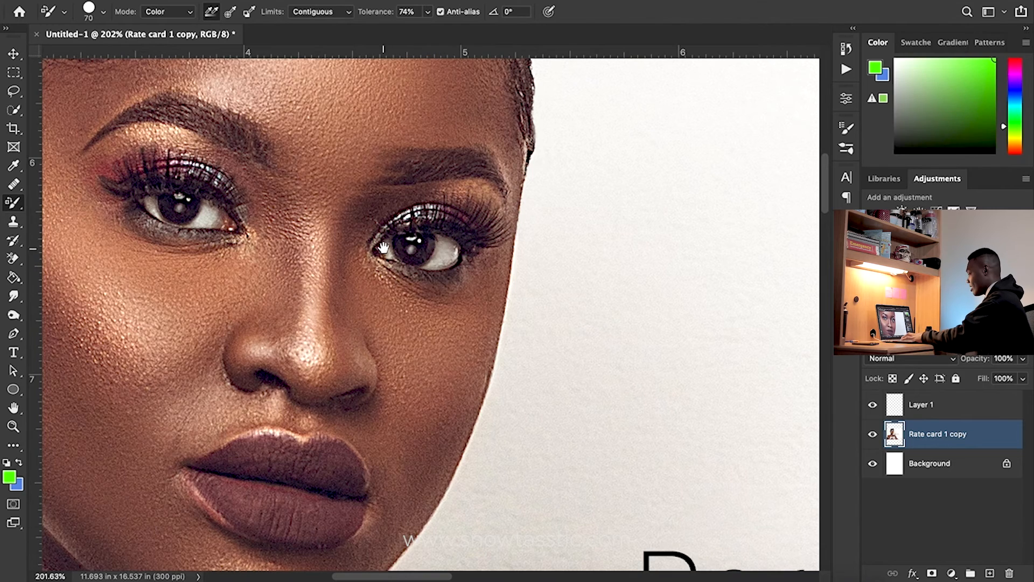
{"action": "left_click_drag", "start_coordinate": [383, 244], "coordinate": [377, 400]}
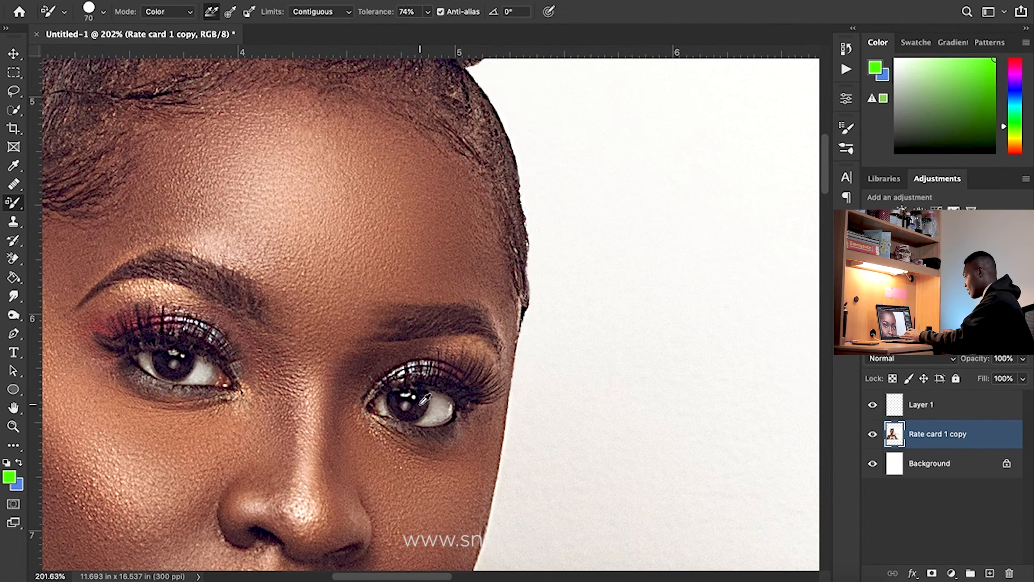
{"action": "left_click", "coordinate": [15, 223]}
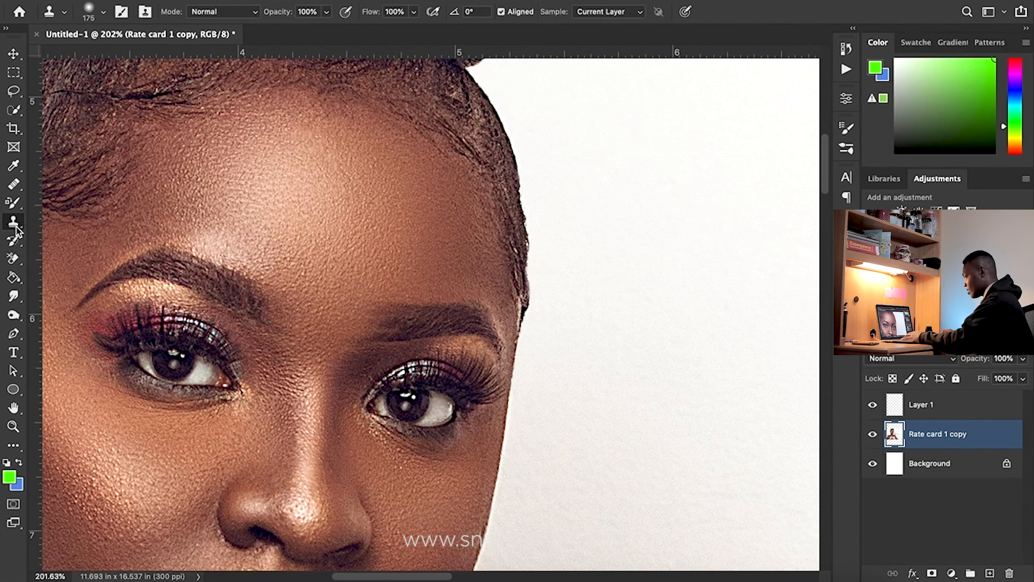
{"action": "left_click", "coordinate": [417, 408], "text": "alt"}
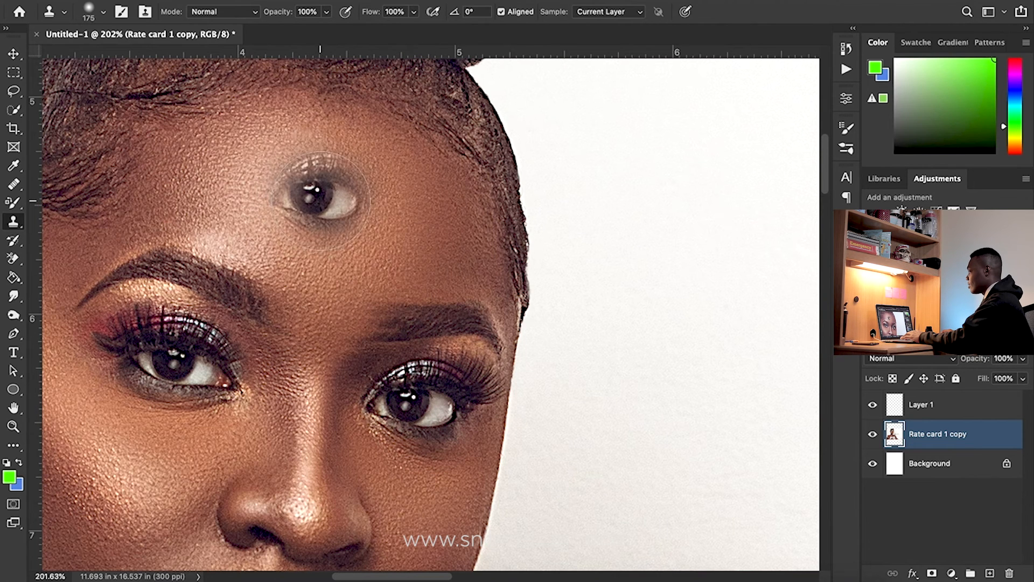
{"action": "left_click_drag", "start_coordinate": [329, 202], "coordinate": [313, 203]}
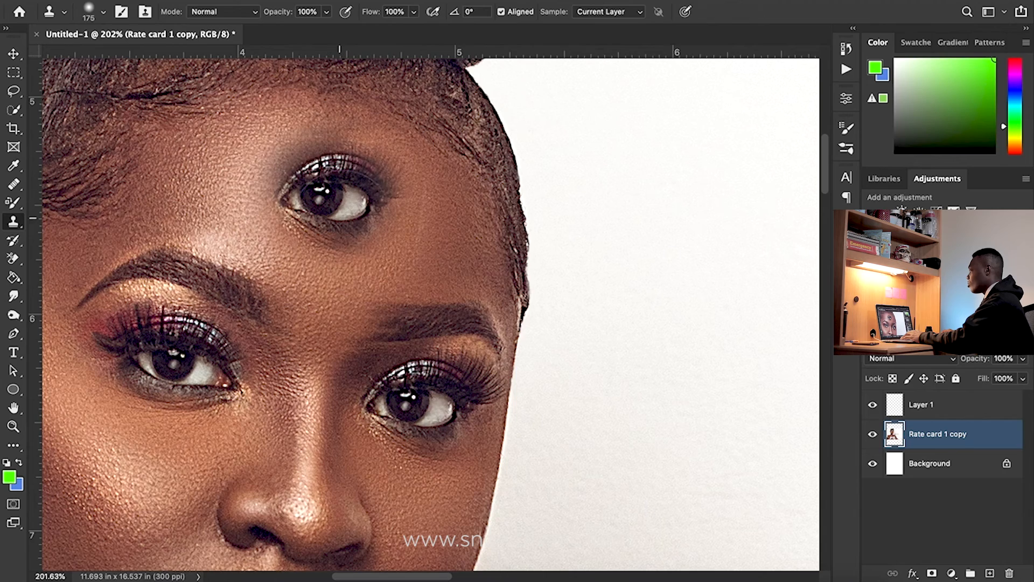
{"action": "key", "text": "z"}
{"action": "left_click_drag", "start_coordinate": [526, 305], "coordinate": [428, 331]}
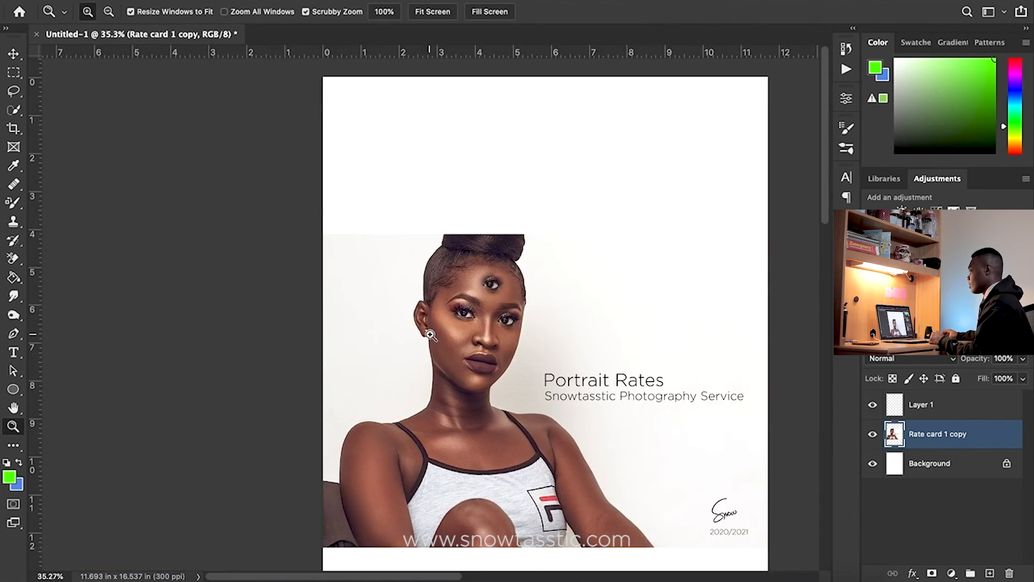